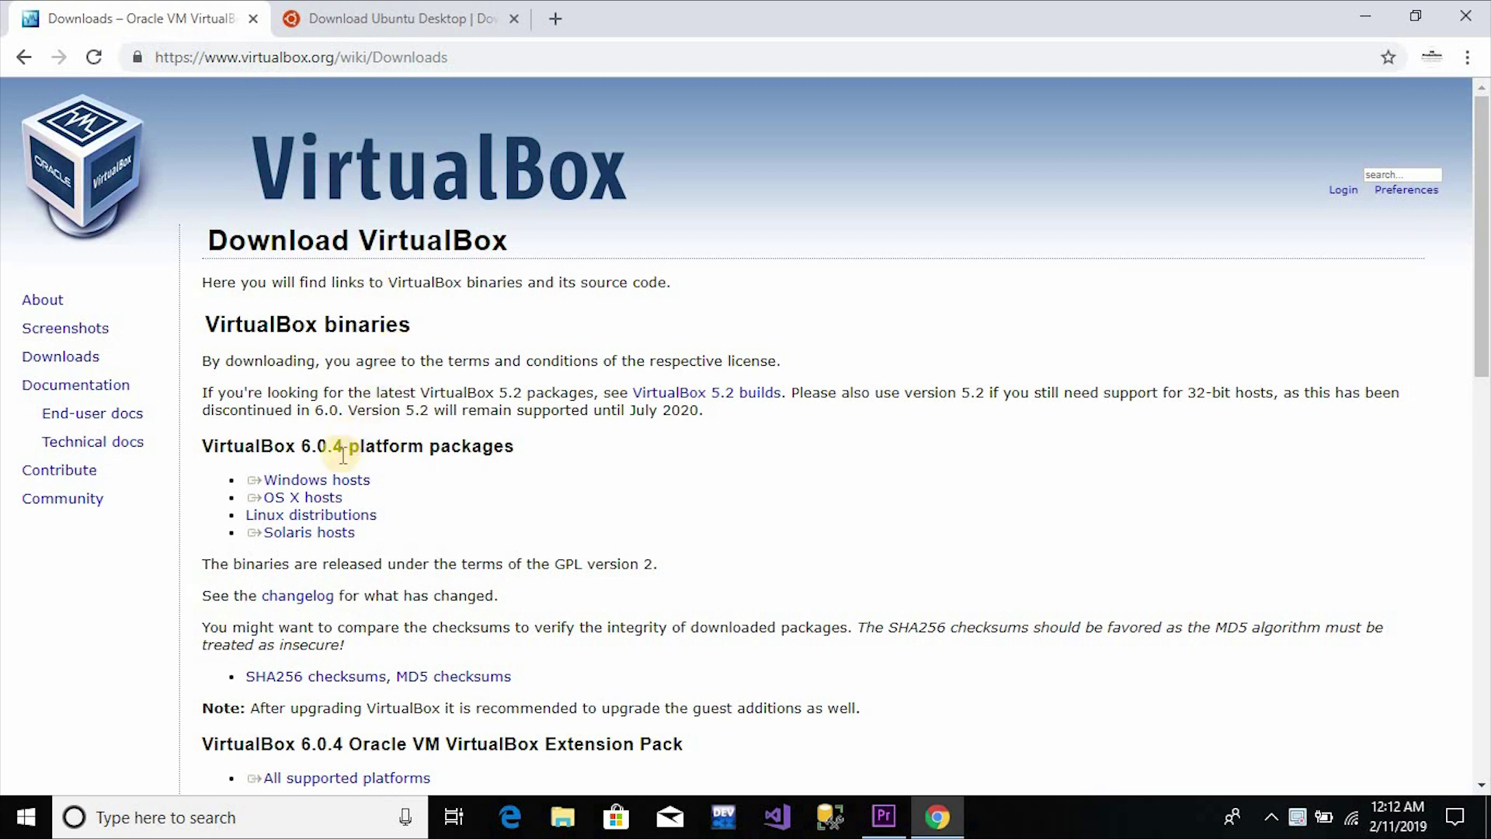
# Download the VirtualBox 6.0.4 platform package for Windows hosts and switch to the Ubuntu Desktop download page.
pyautogui.click(320, 484)
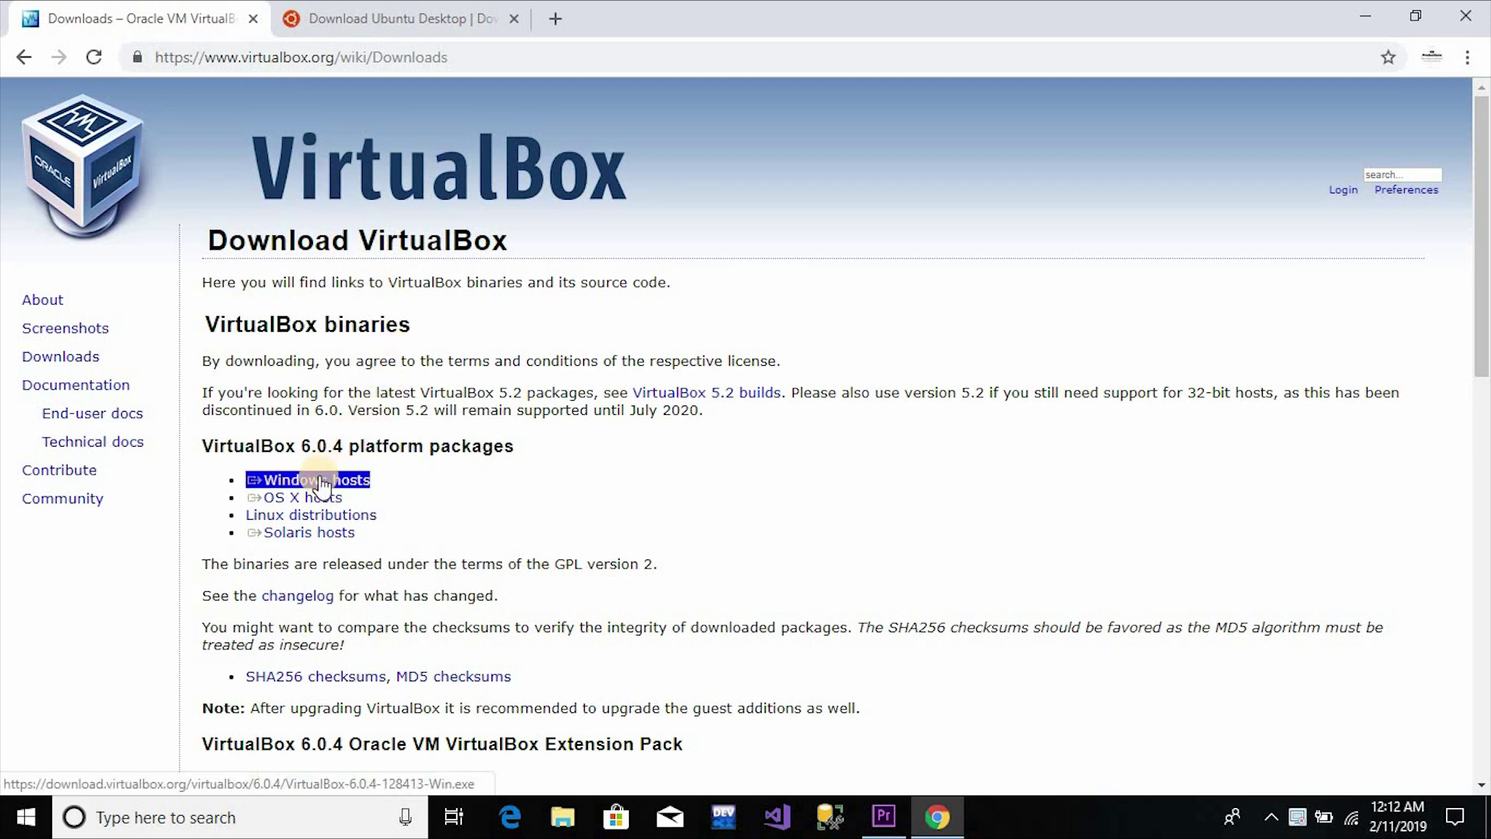
pyautogui.hotkey('ctrl', 'Tab')
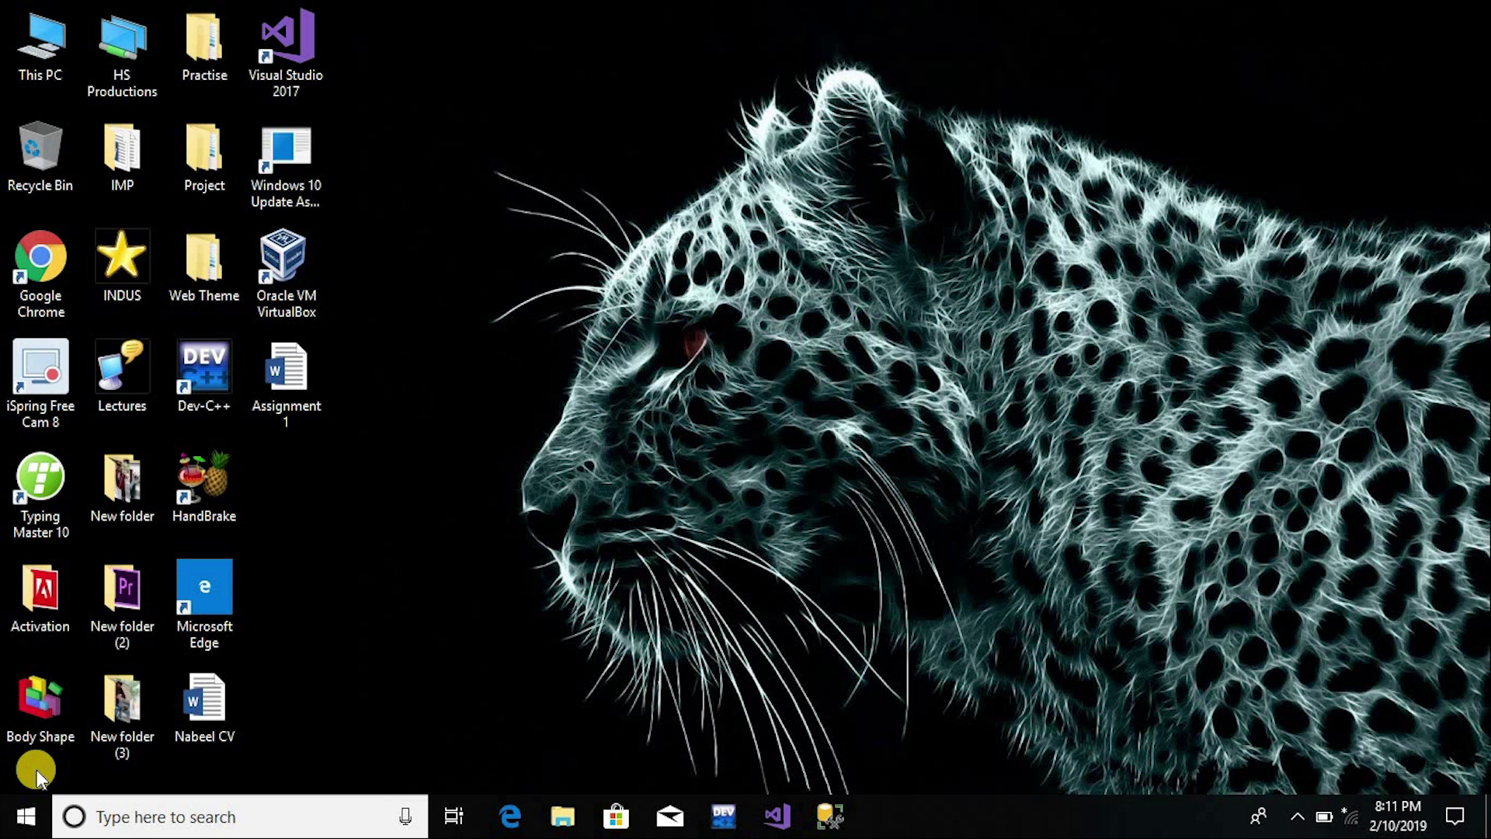
# Launch Oracle VM VirtualBox and begin a new virtual machine named "Ubuntu 1".
pyautogui.click(263, 290)
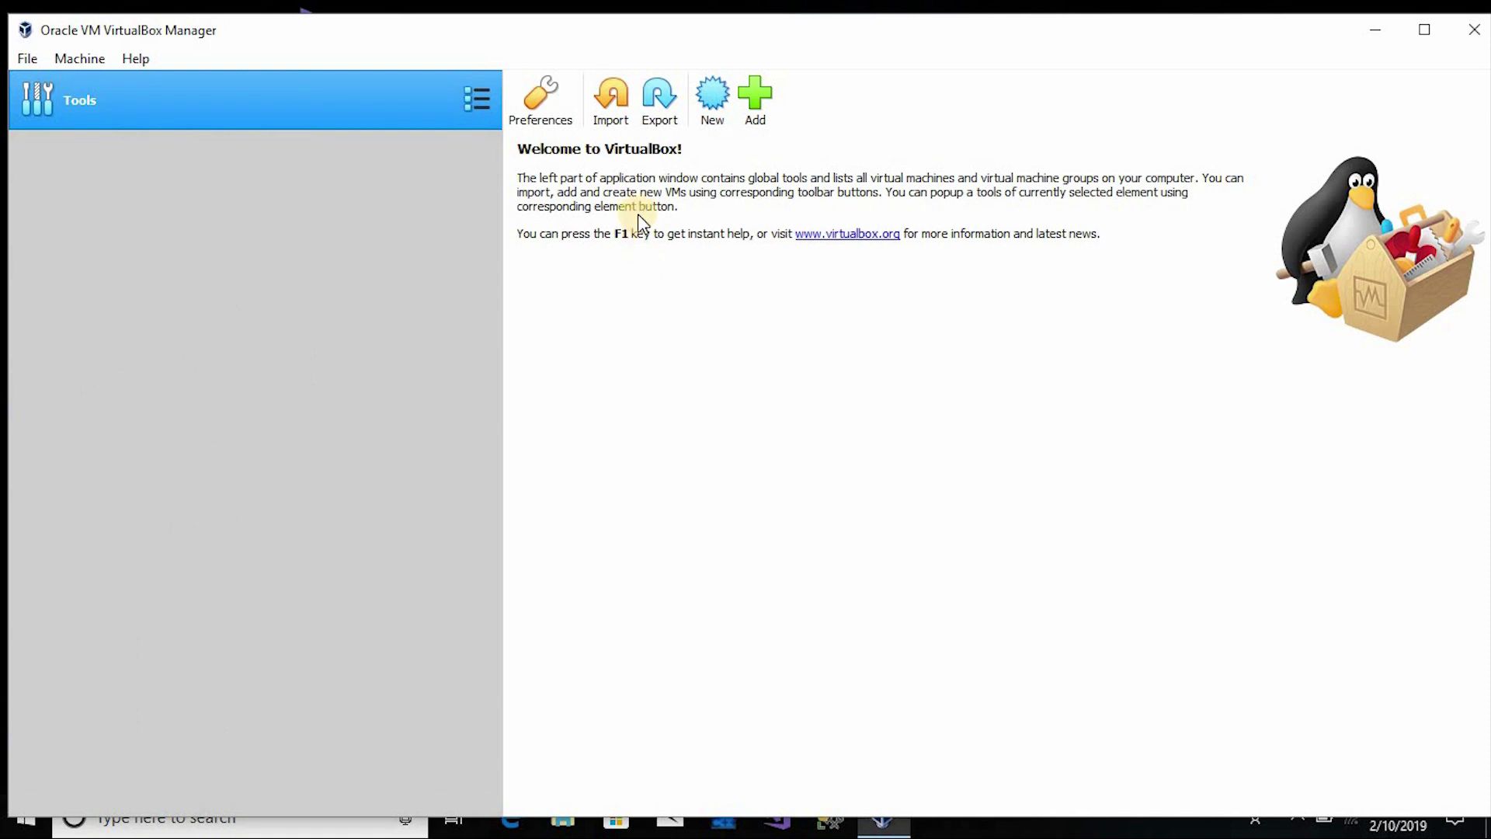
pyautogui.click(710, 109)
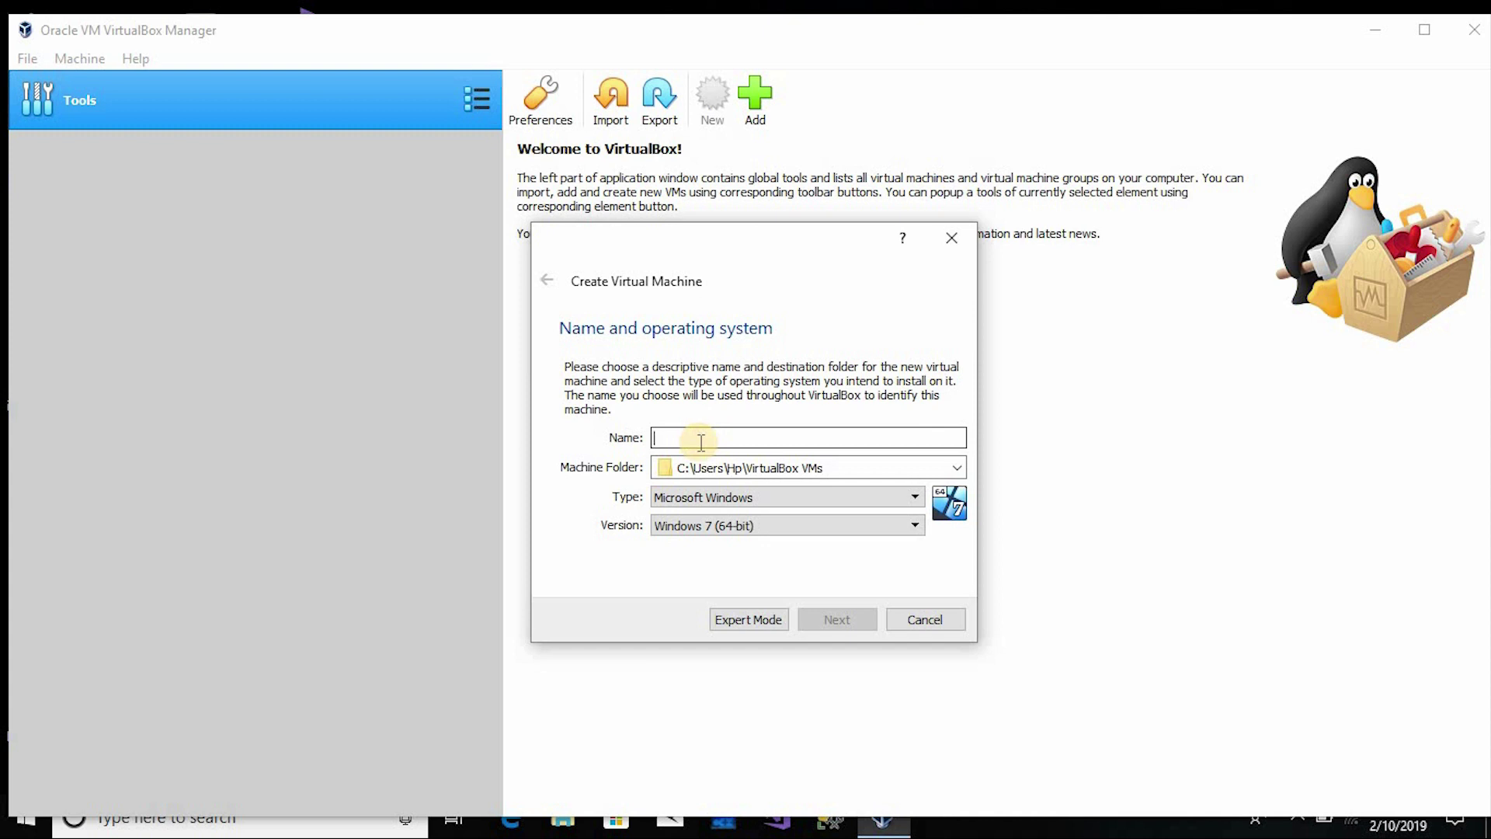
pyautogui.write('Ub')
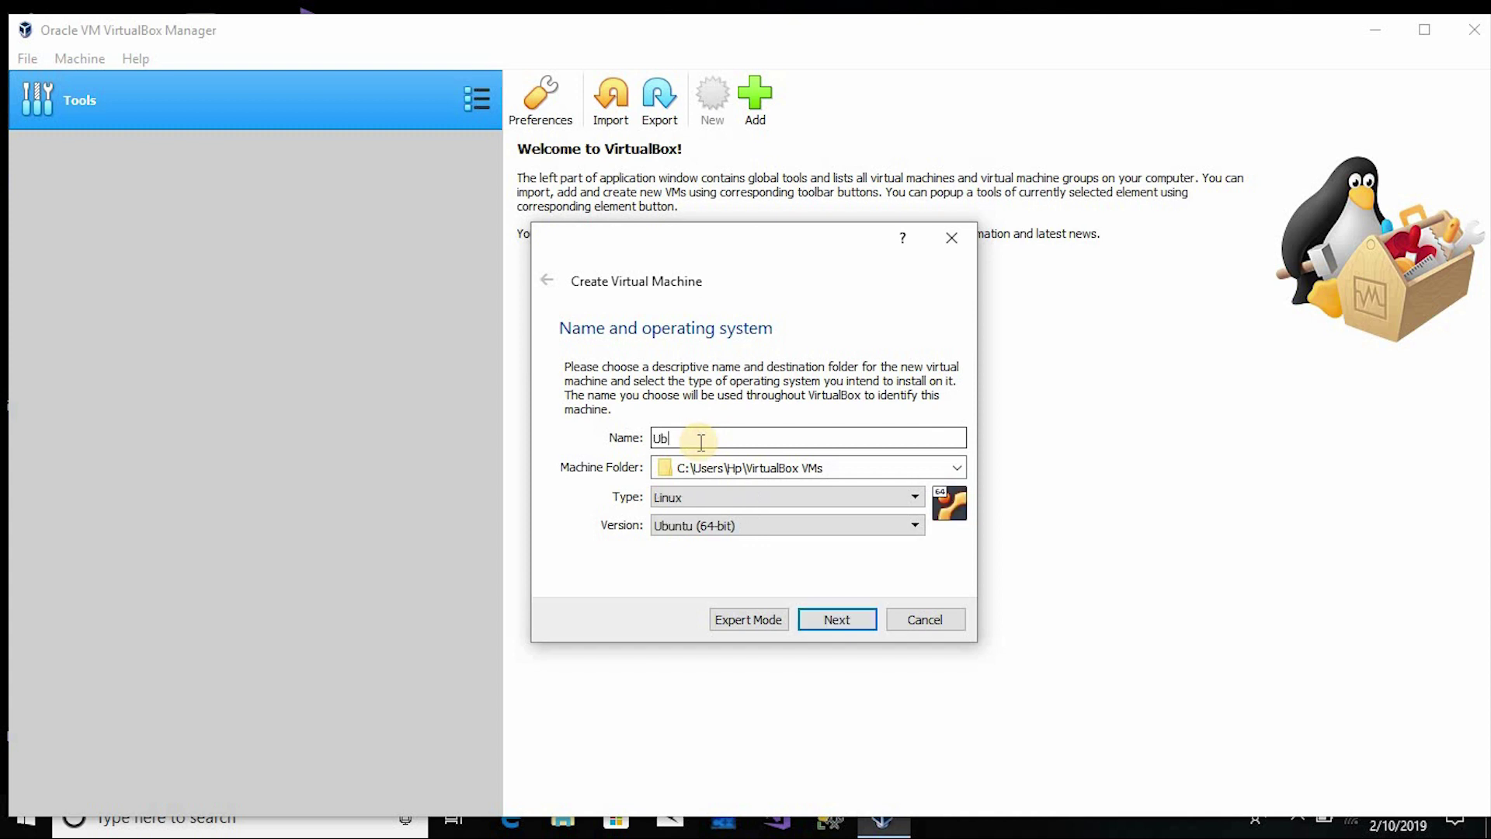
pyautogui.write('untu 1')
# Keep the default machine folder, choose type Linux and version Ubuntu (64-bit), and proceed to the memory settings.
pyautogui.click(957, 467)
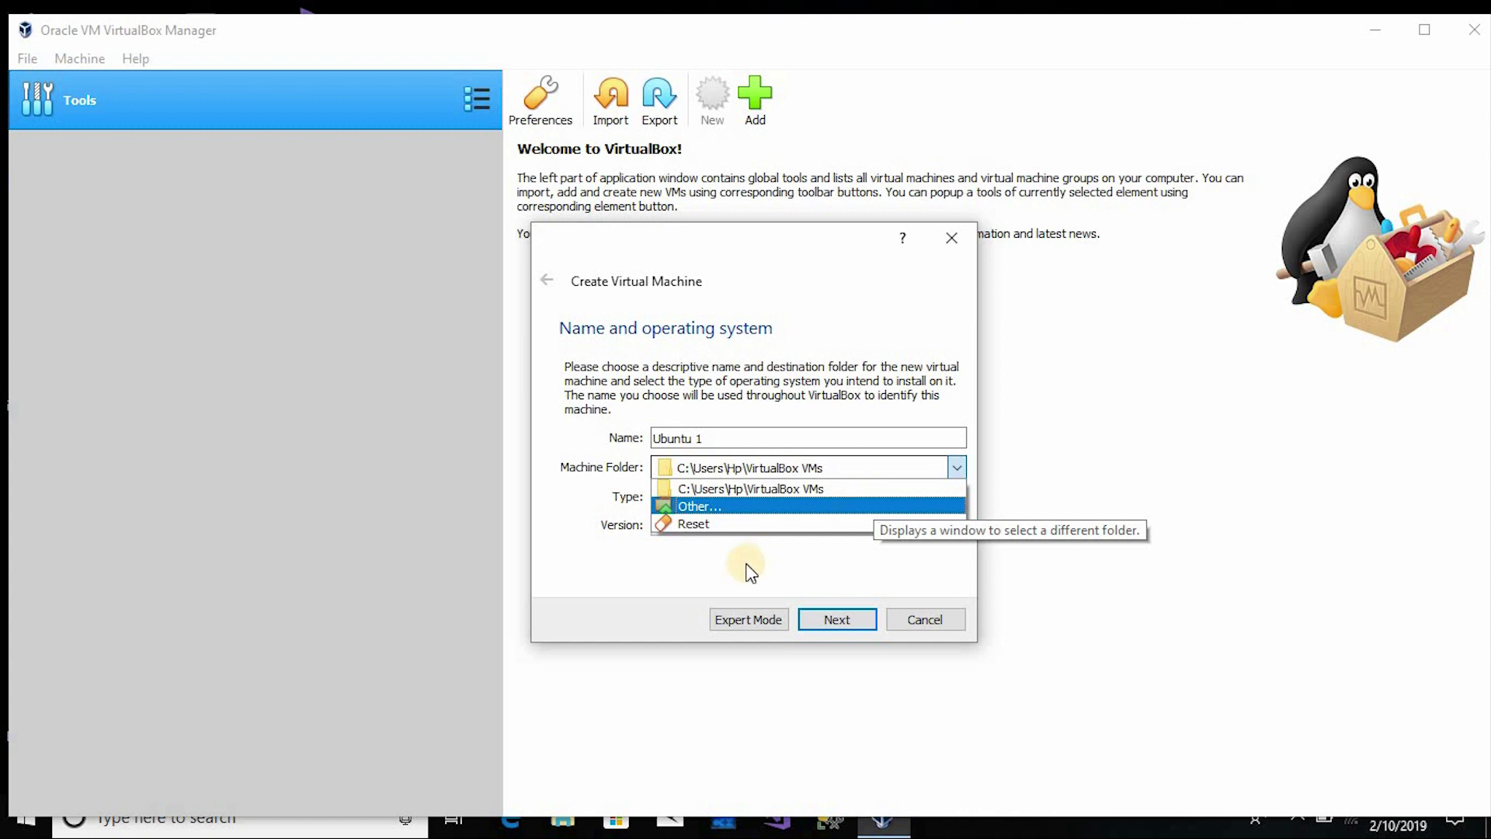
pyautogui.click(788, 498)
pyautogui.click(786, 497)
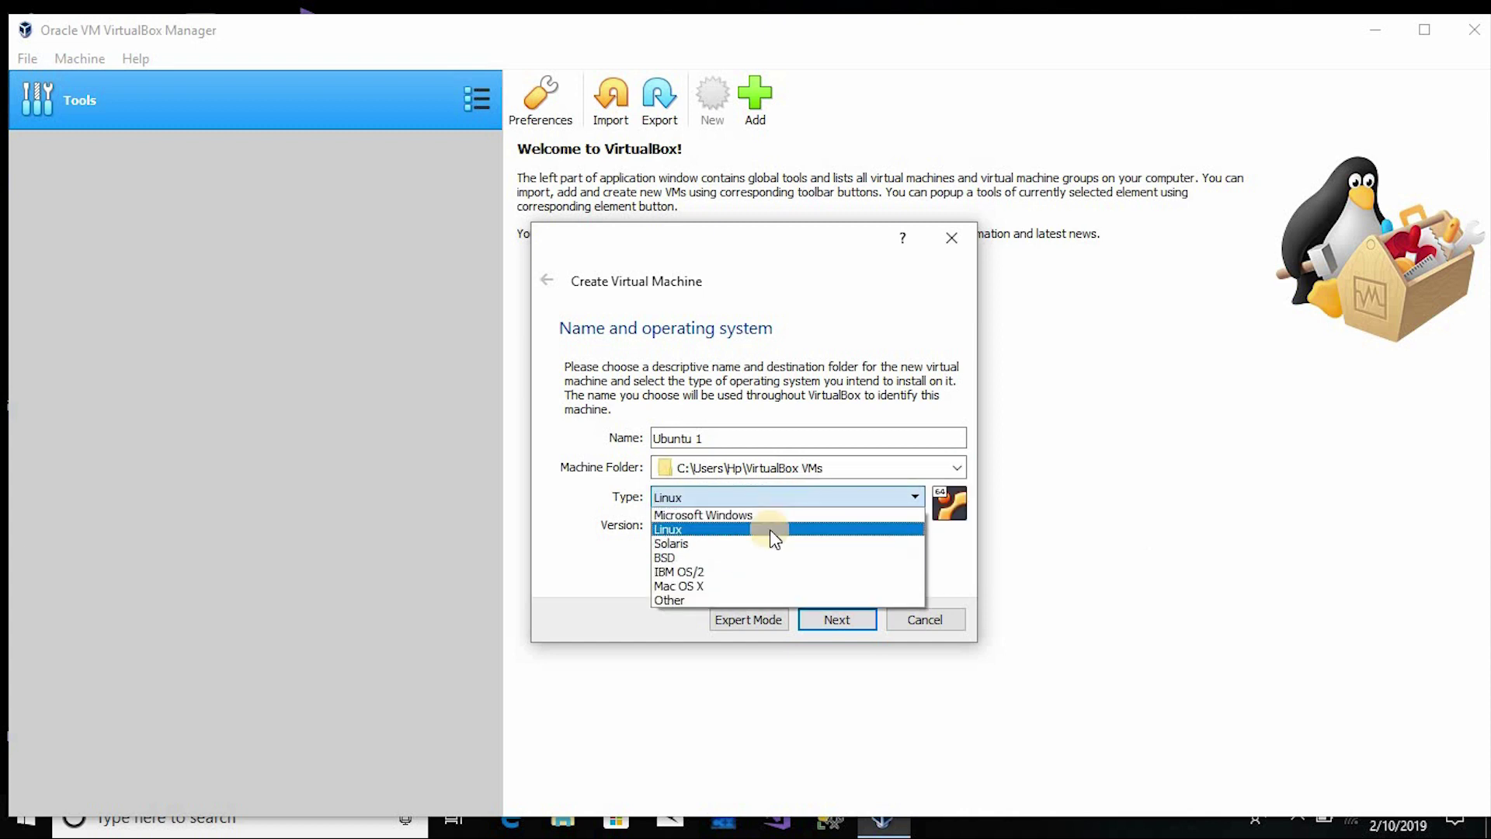
pyautogui.click(770, 529)
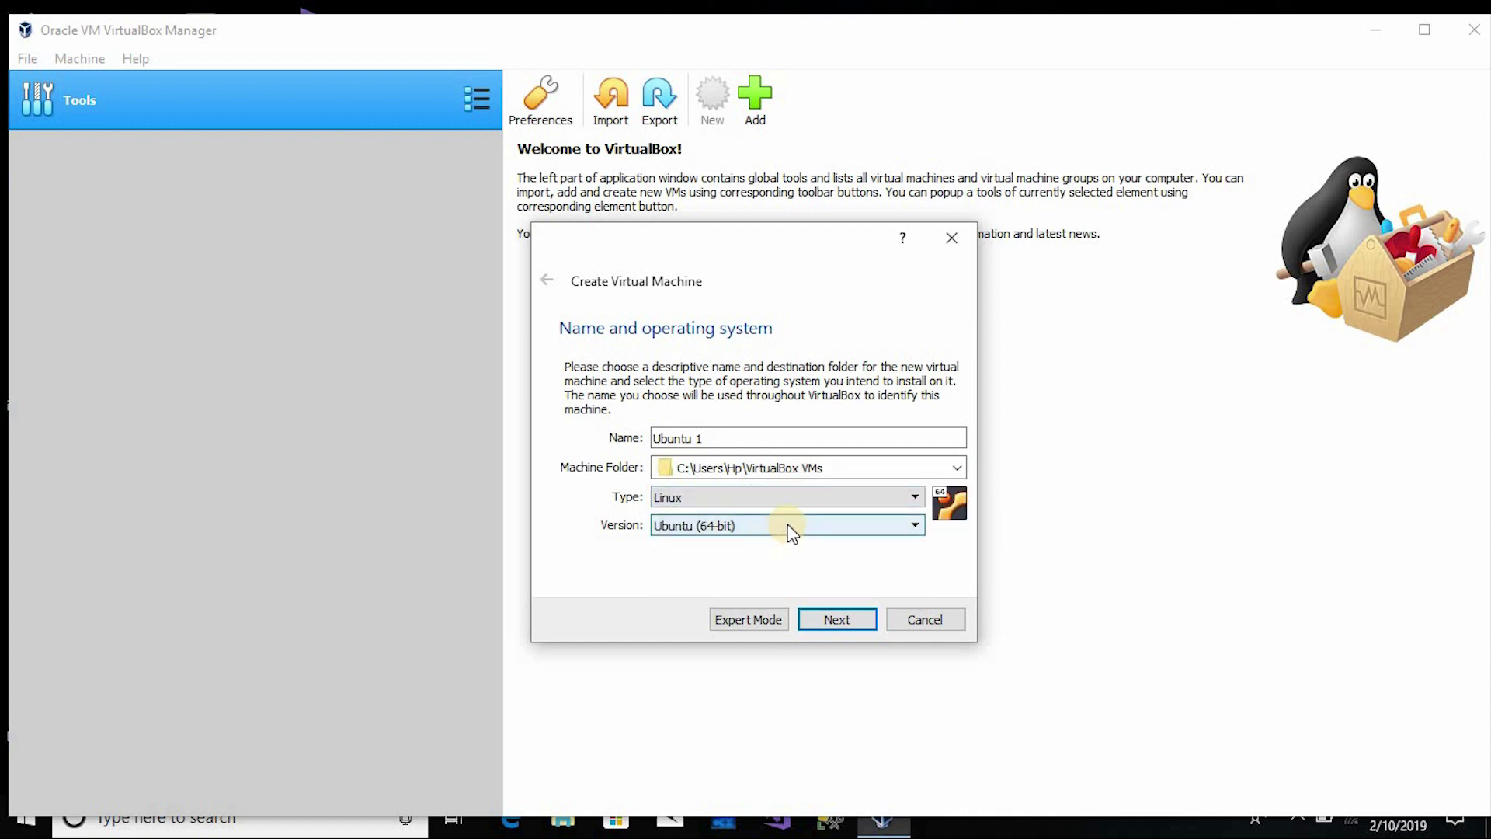
pyautogui.click(788, 528)
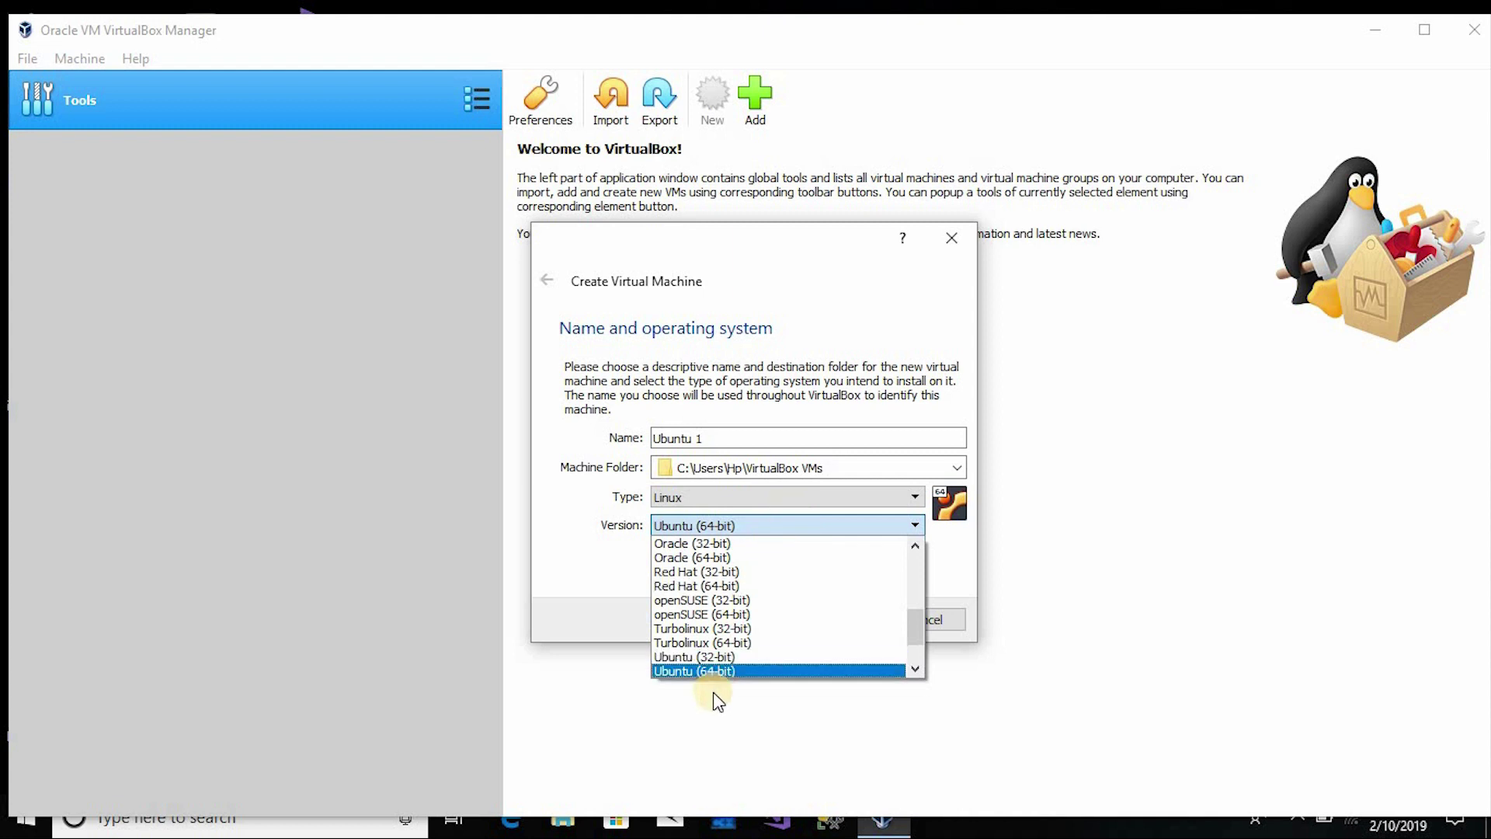
pyautogui.click(749, 672)
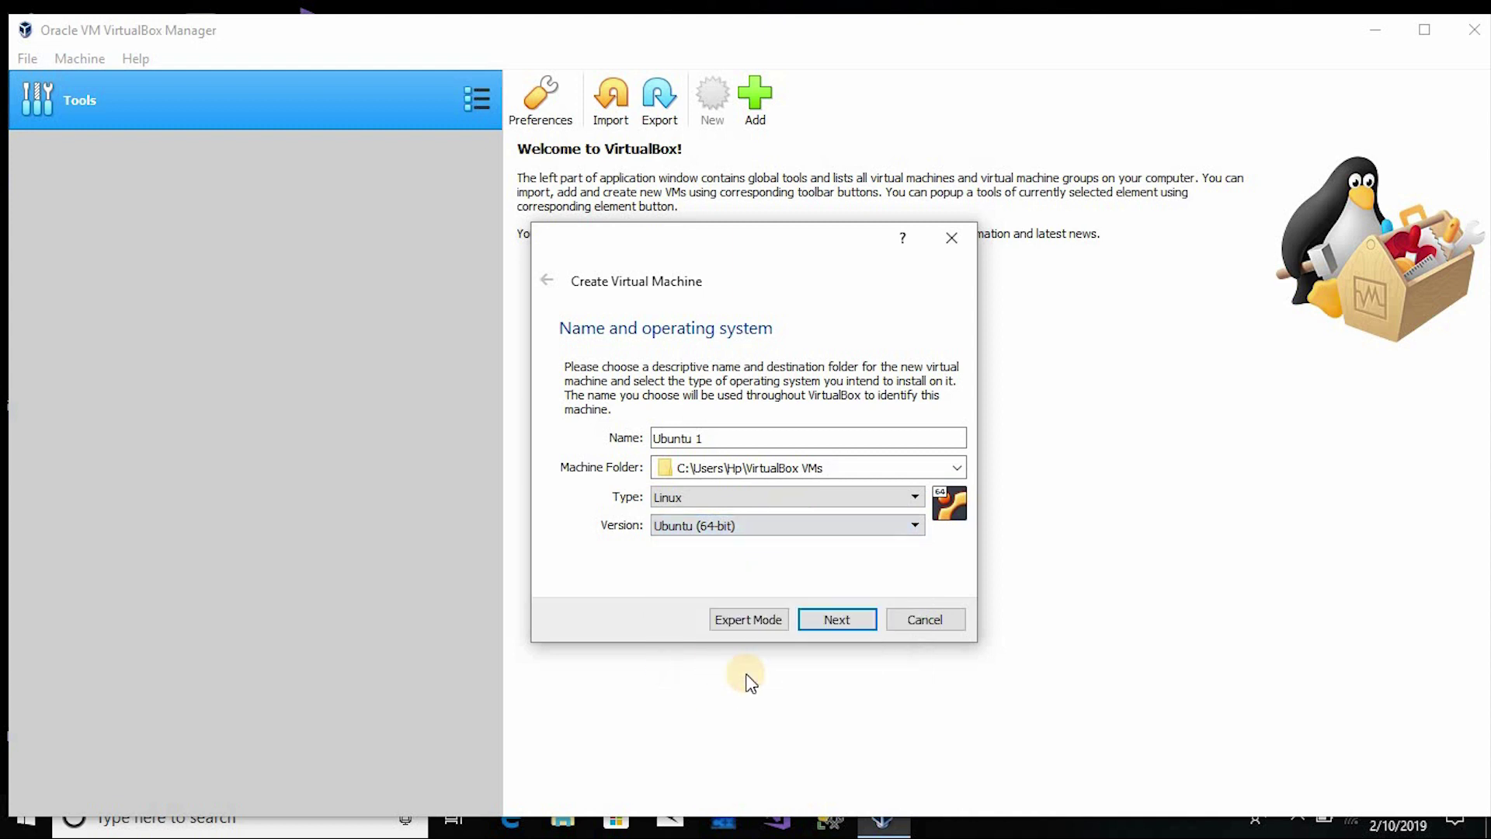
pyautogui.click(845, 624)
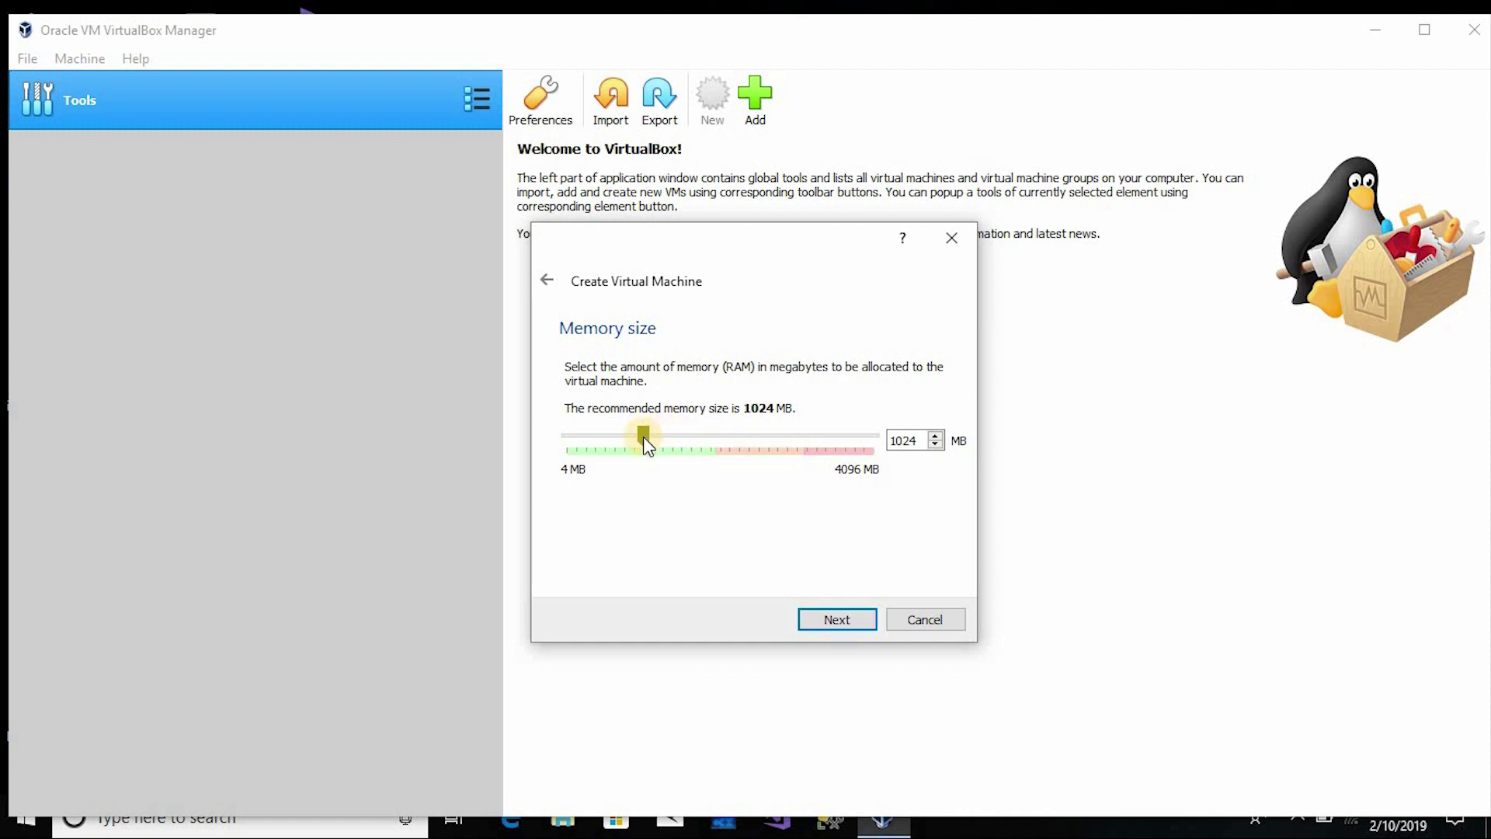
# Allocate 2048 MB of memory to the virtual machine and choose to create a virtual hard disk now.
pyautogui.moveTo(643, 437); pyautogui.dragTo(721, 435)
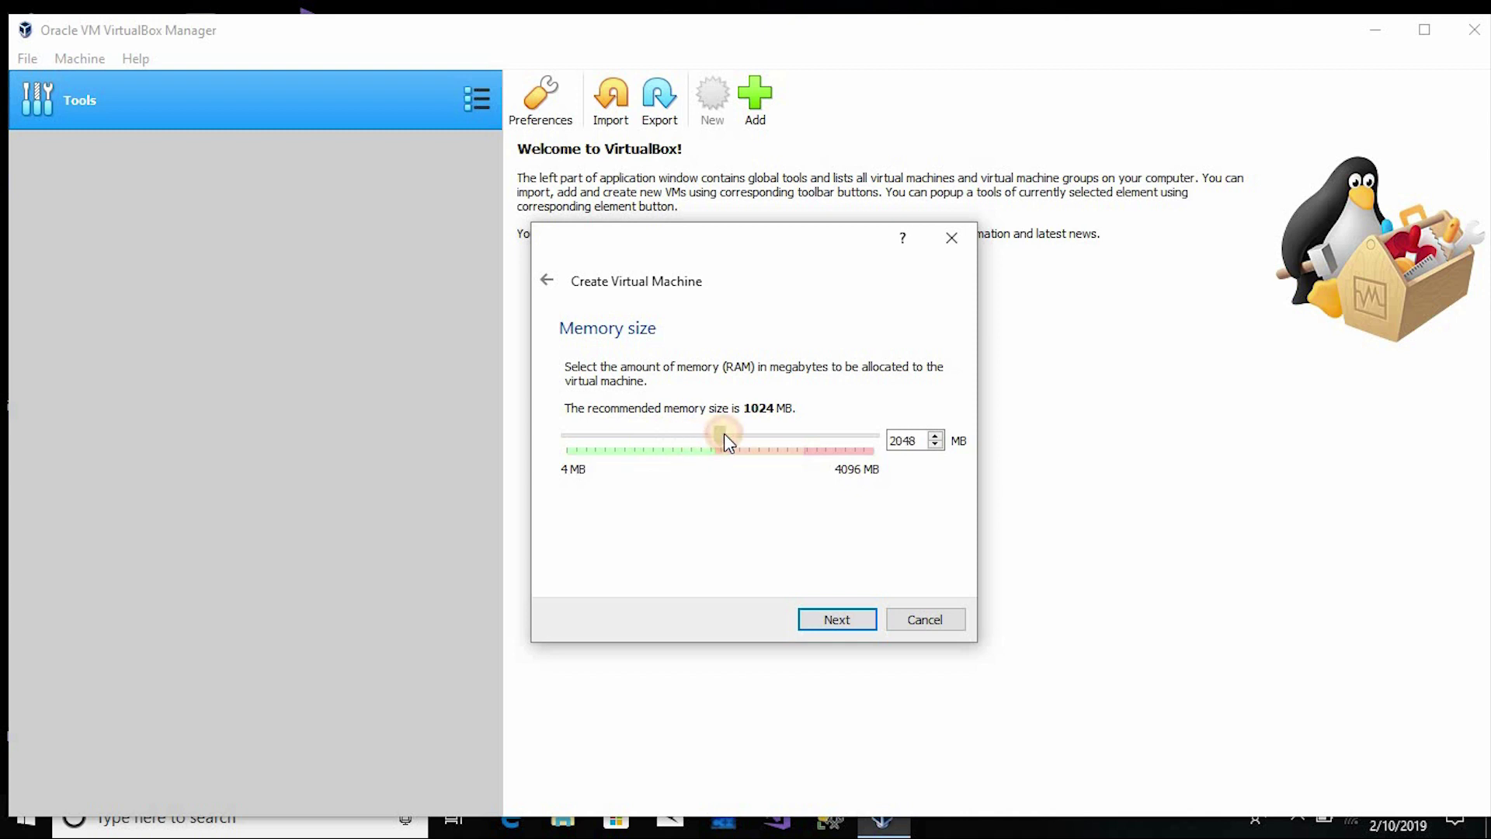
pyautogui.click(845, 619)
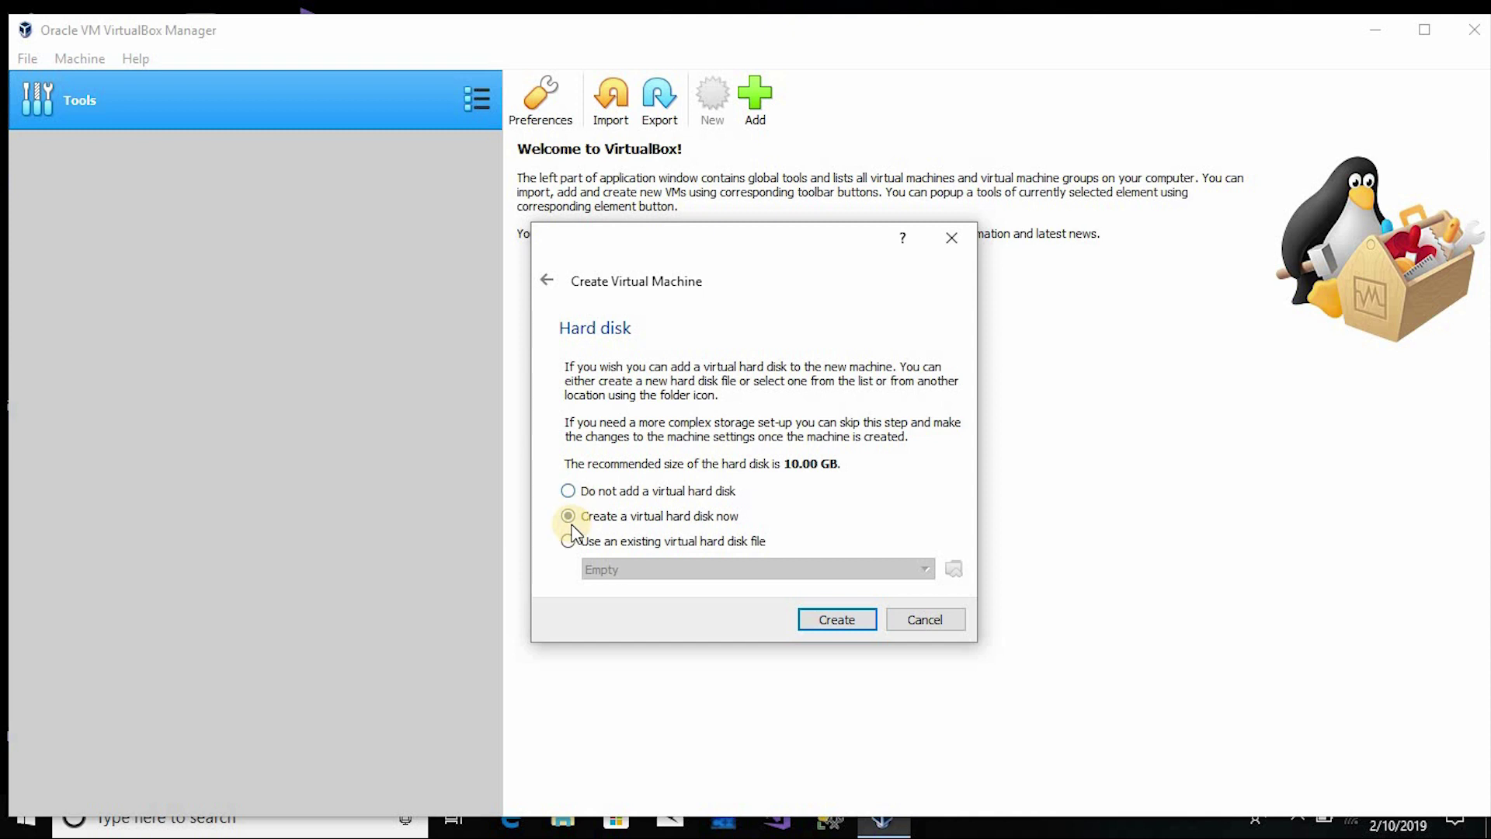
pyautogui.click(839, 624)
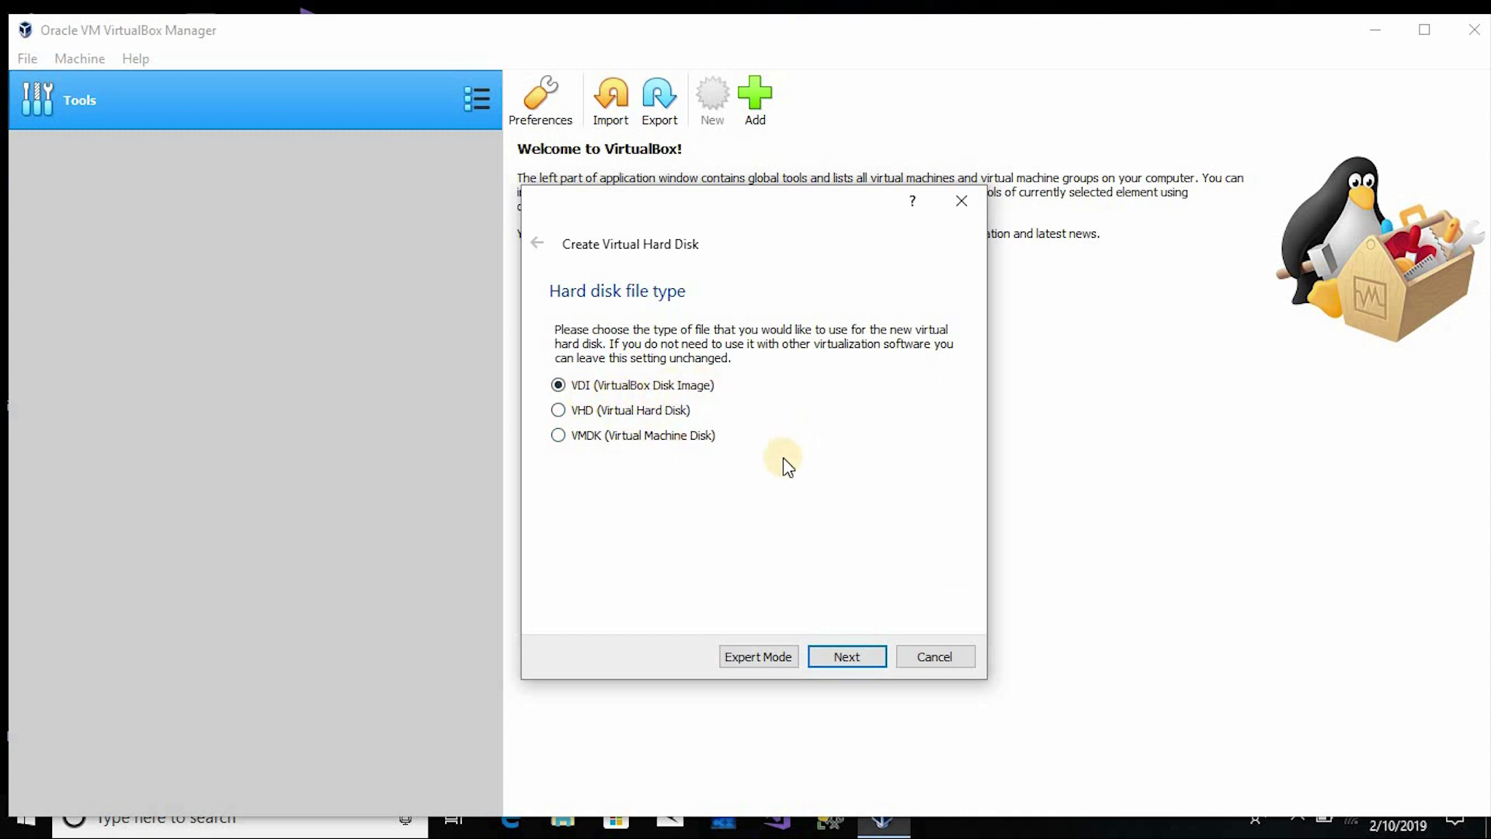
# Create the virtual hard disk as a dynamically allocated VDI with a size of 15.00 GB.
pyautogui.click(852, 653)
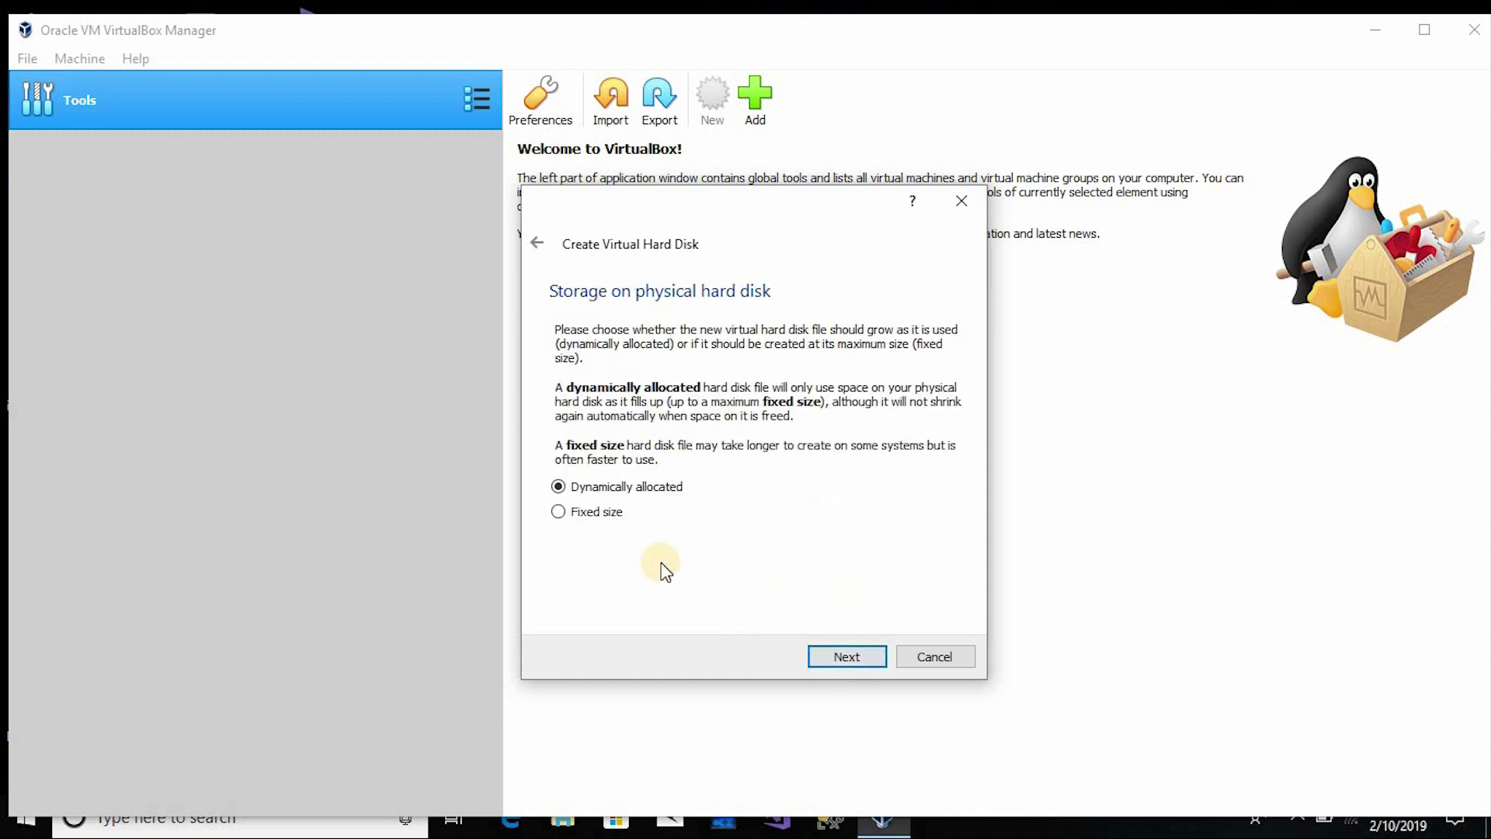
pyautogui.click(847, 656)
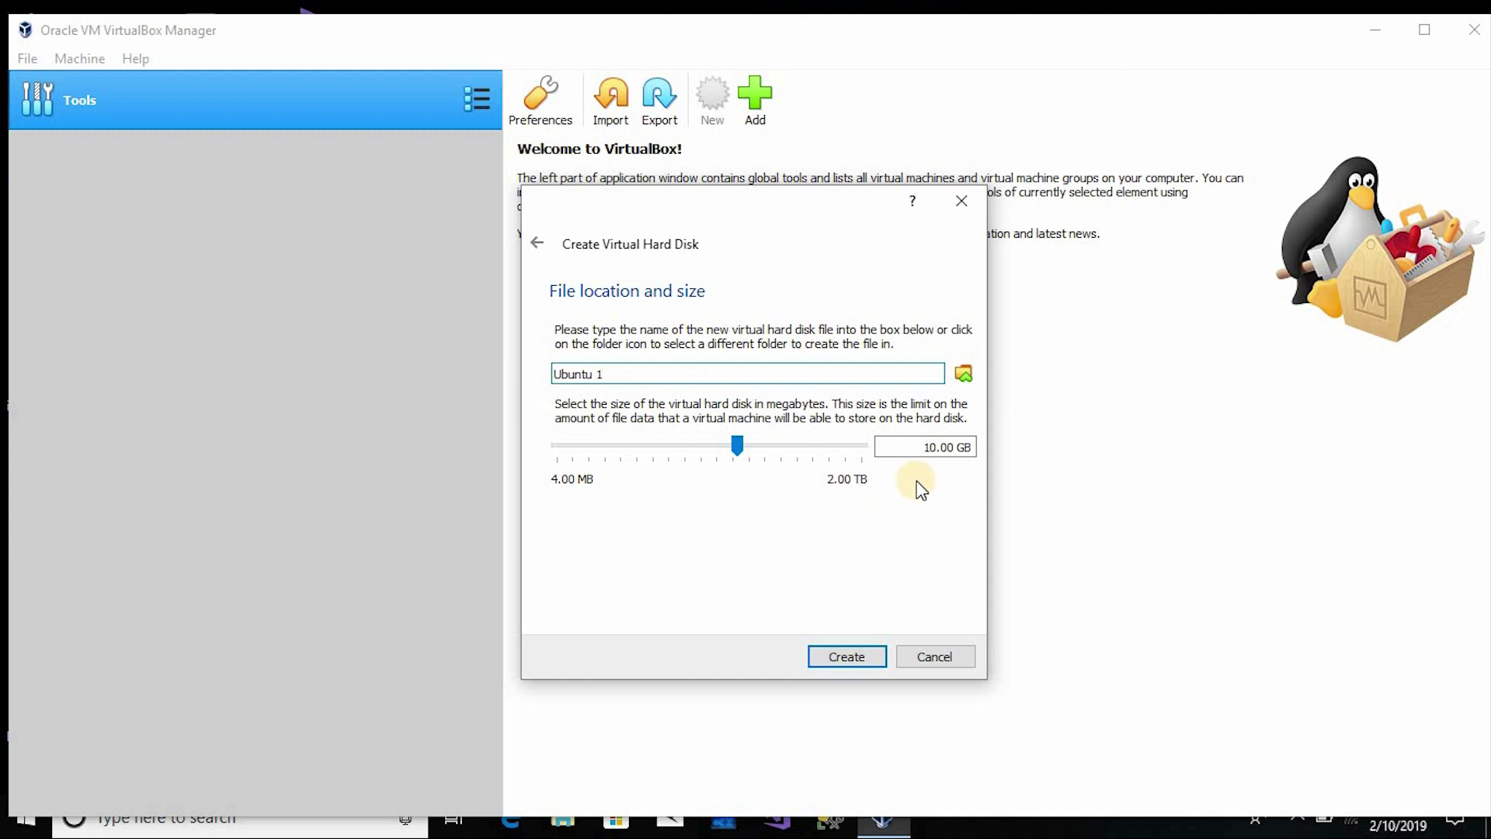
pyautogui.click(936, 447)
pyautogui.press('BackSpace')
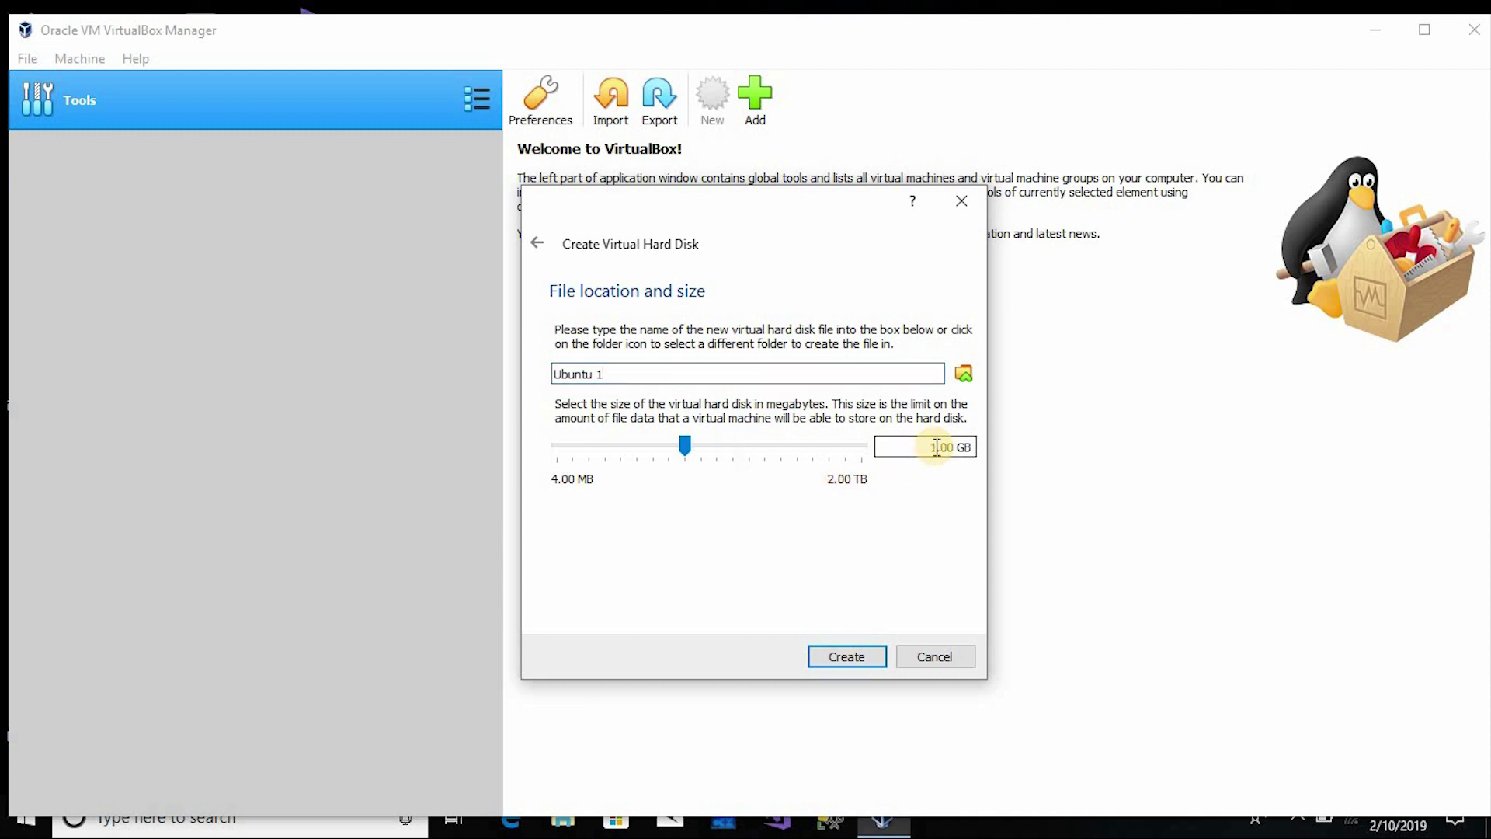
pyautogui.write('5')
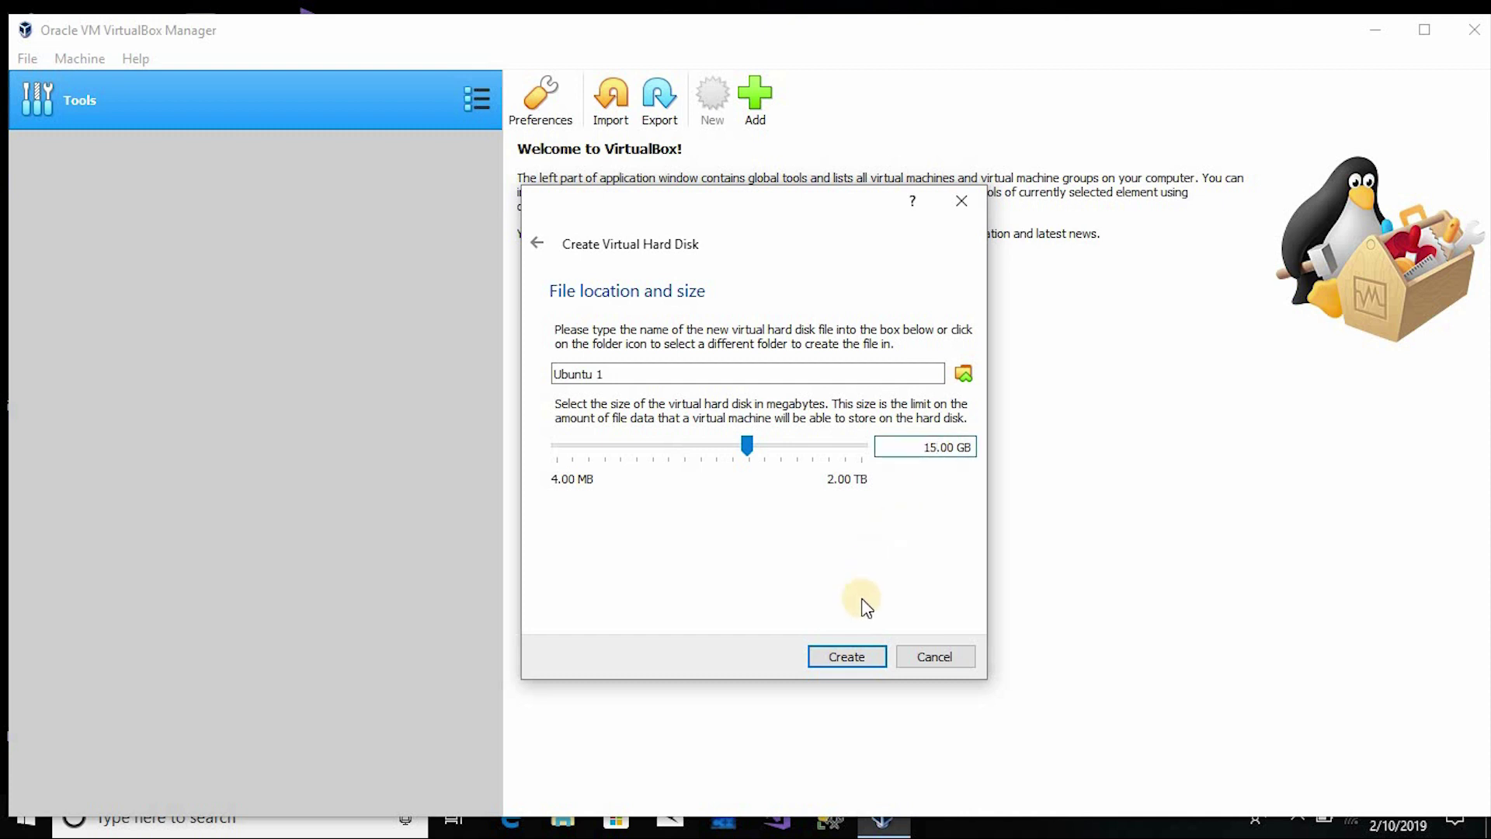
pyautogui.click(850, 660)
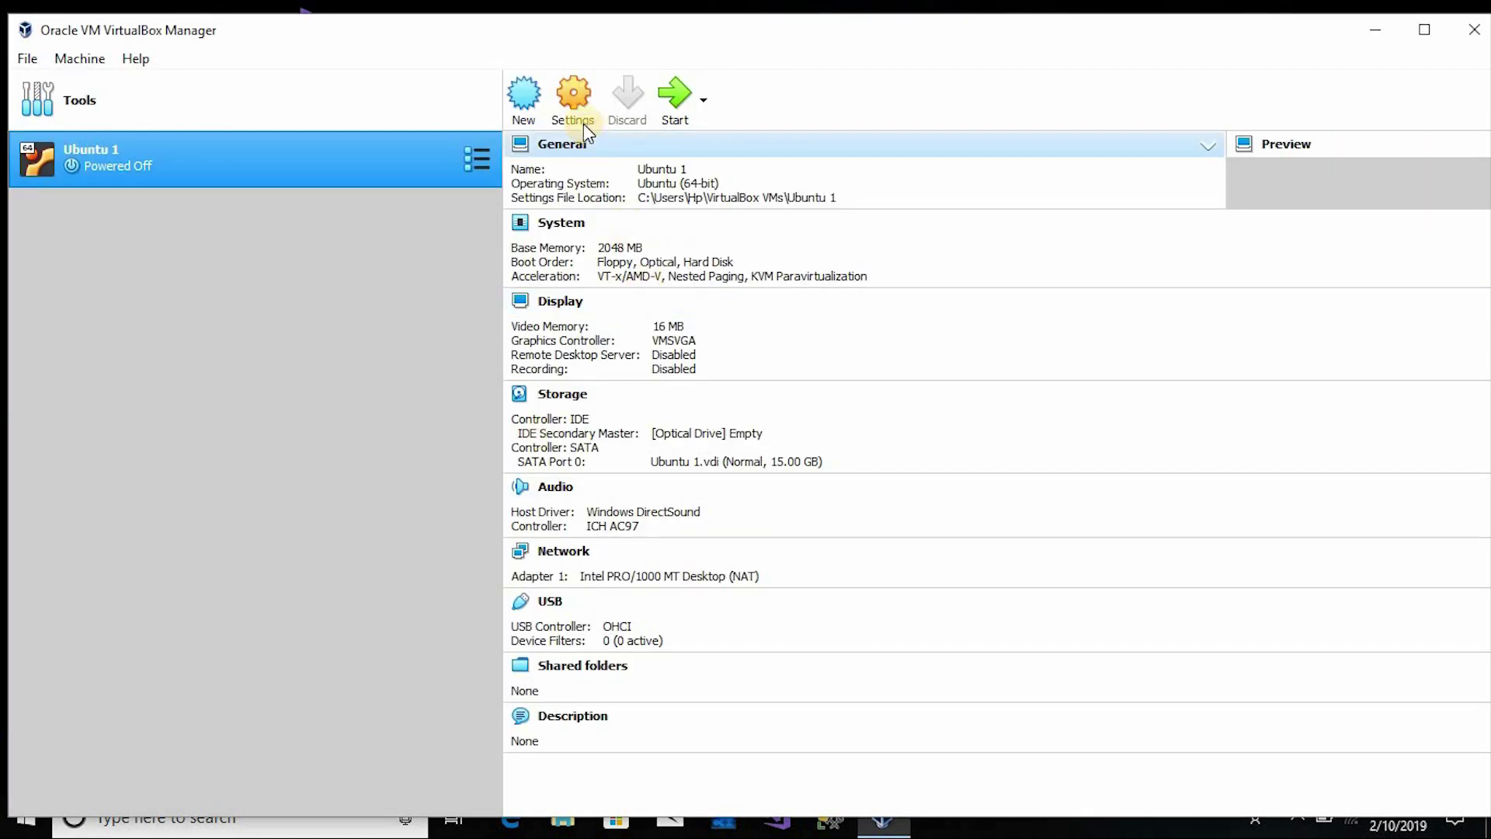
# In the Ubuntu 1 general settings, set both Shared Clipboard and Drag'n'Drop to Bidirectional, and review the description and disk encryption options.
pyautogui.click(580, 121)
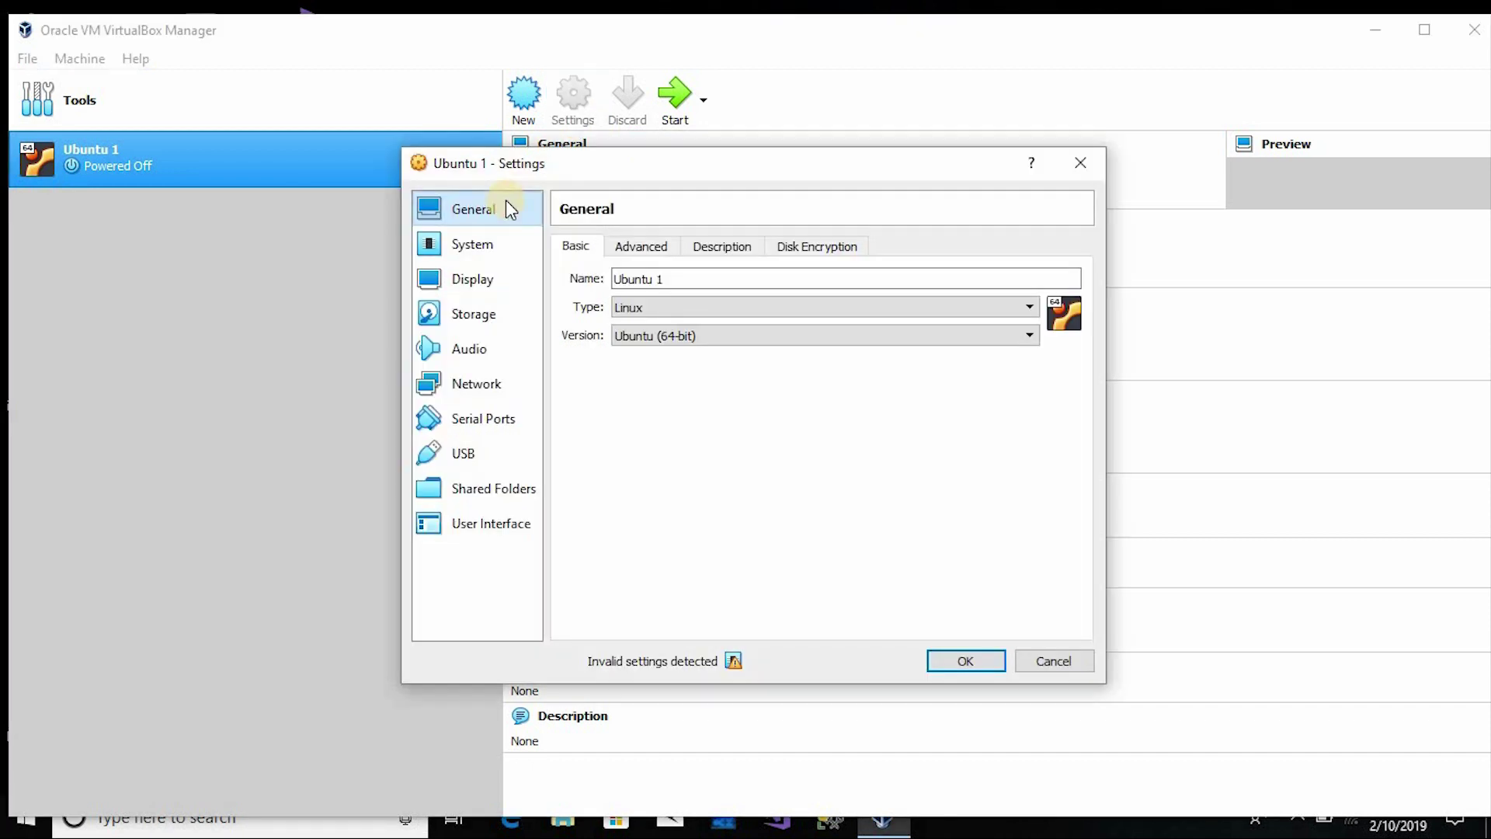
pyautogui.click(650, 250)
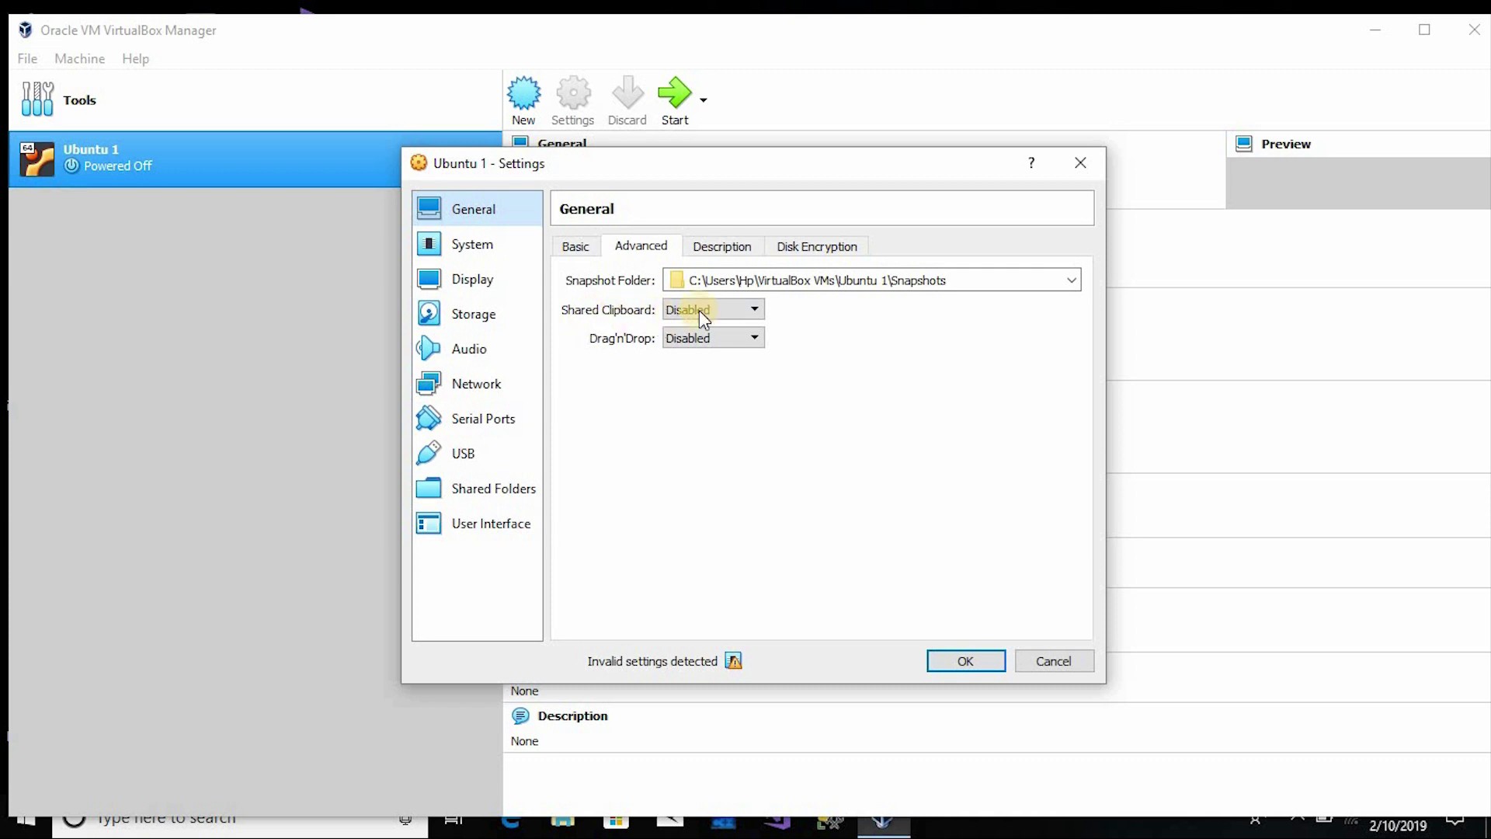
pyautogui.click(743, 310)
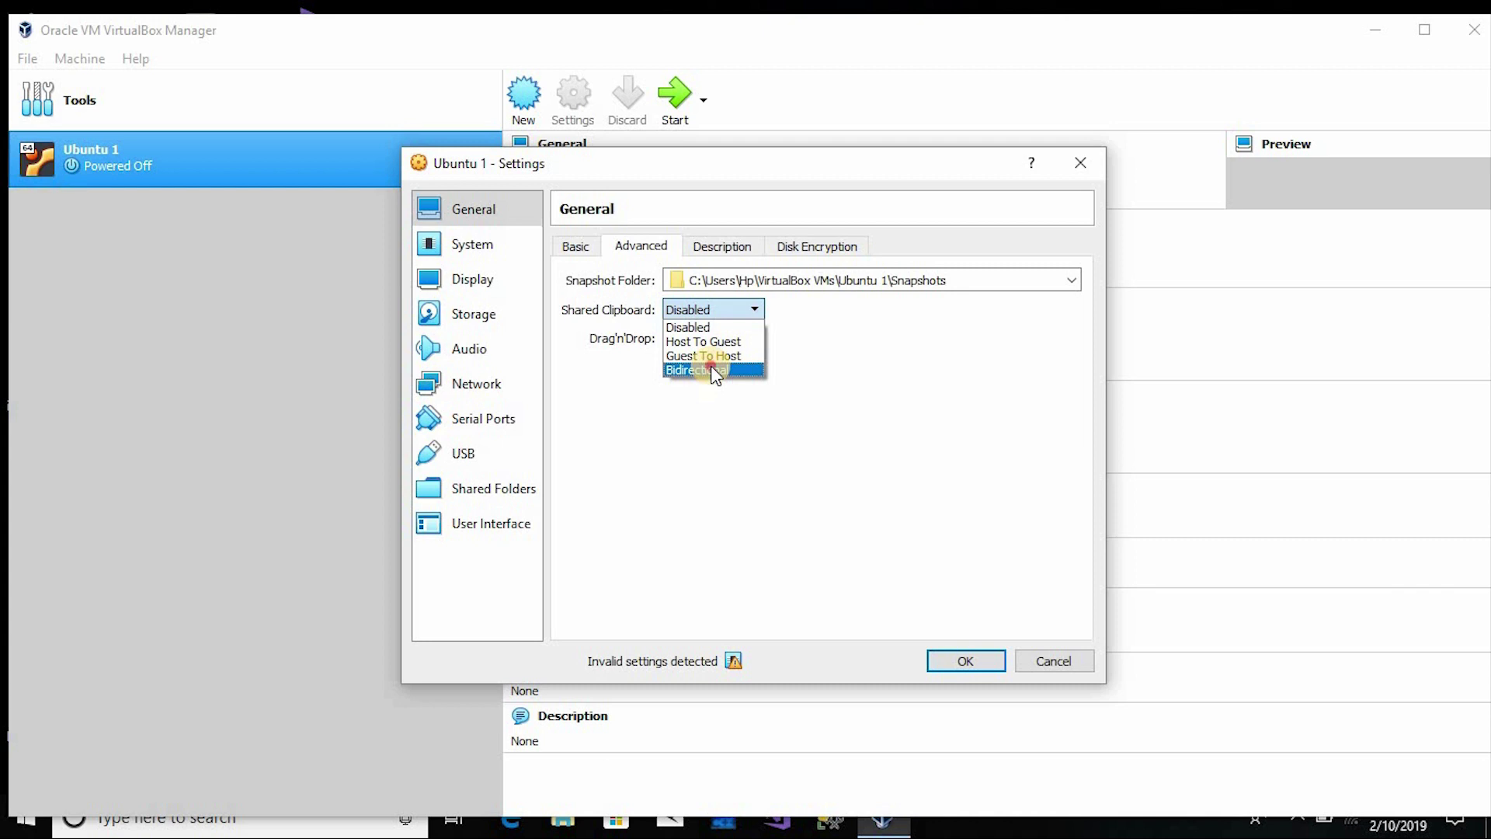
pyautogui.click(710, 369)
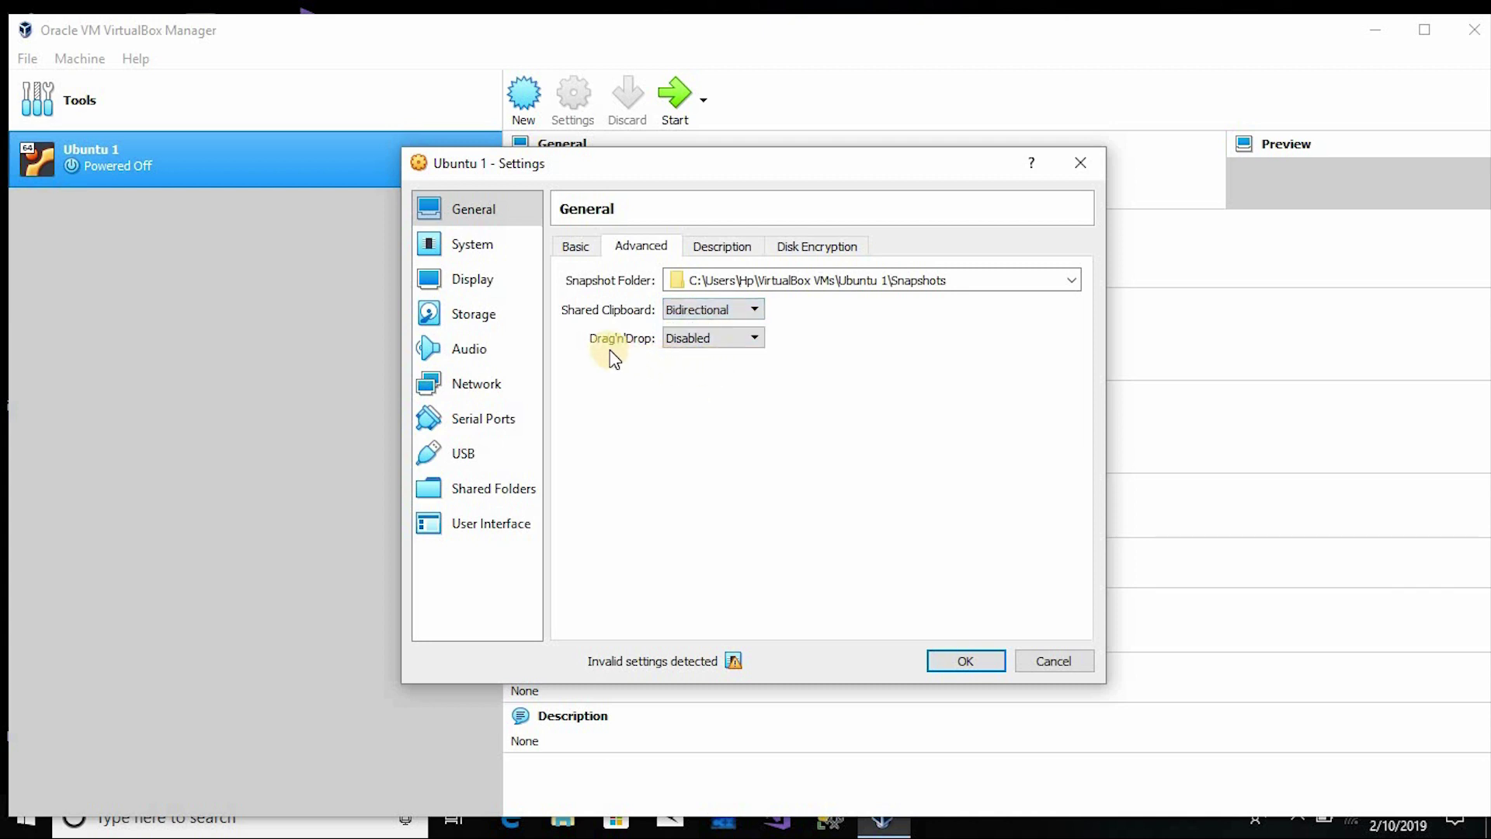
pyautogui.click(754, 338)
pyautogui.click(729, 397)
pyautogui.click(747, 247)
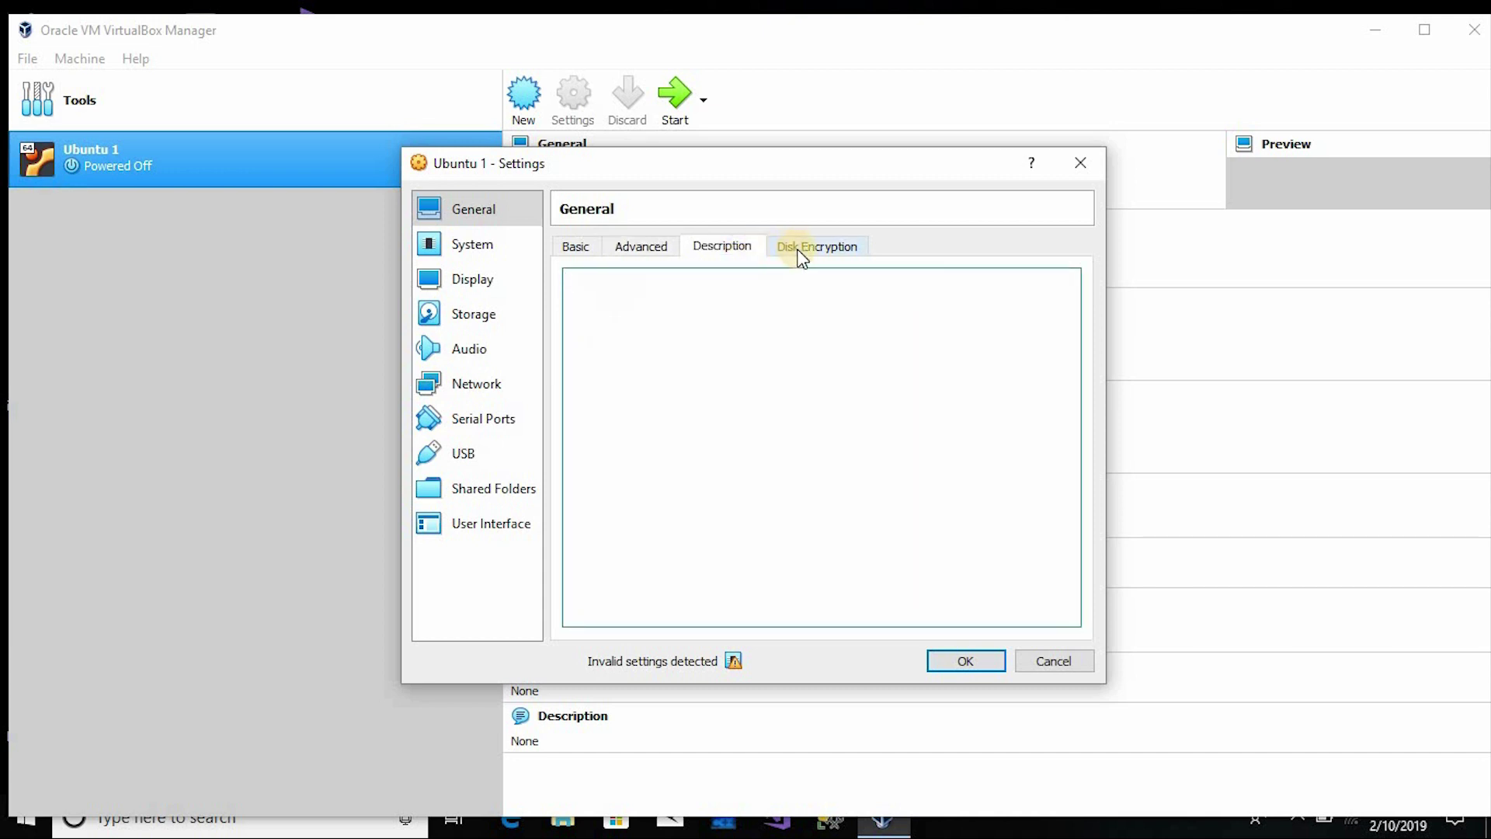
pyautogui.click(795, 250)
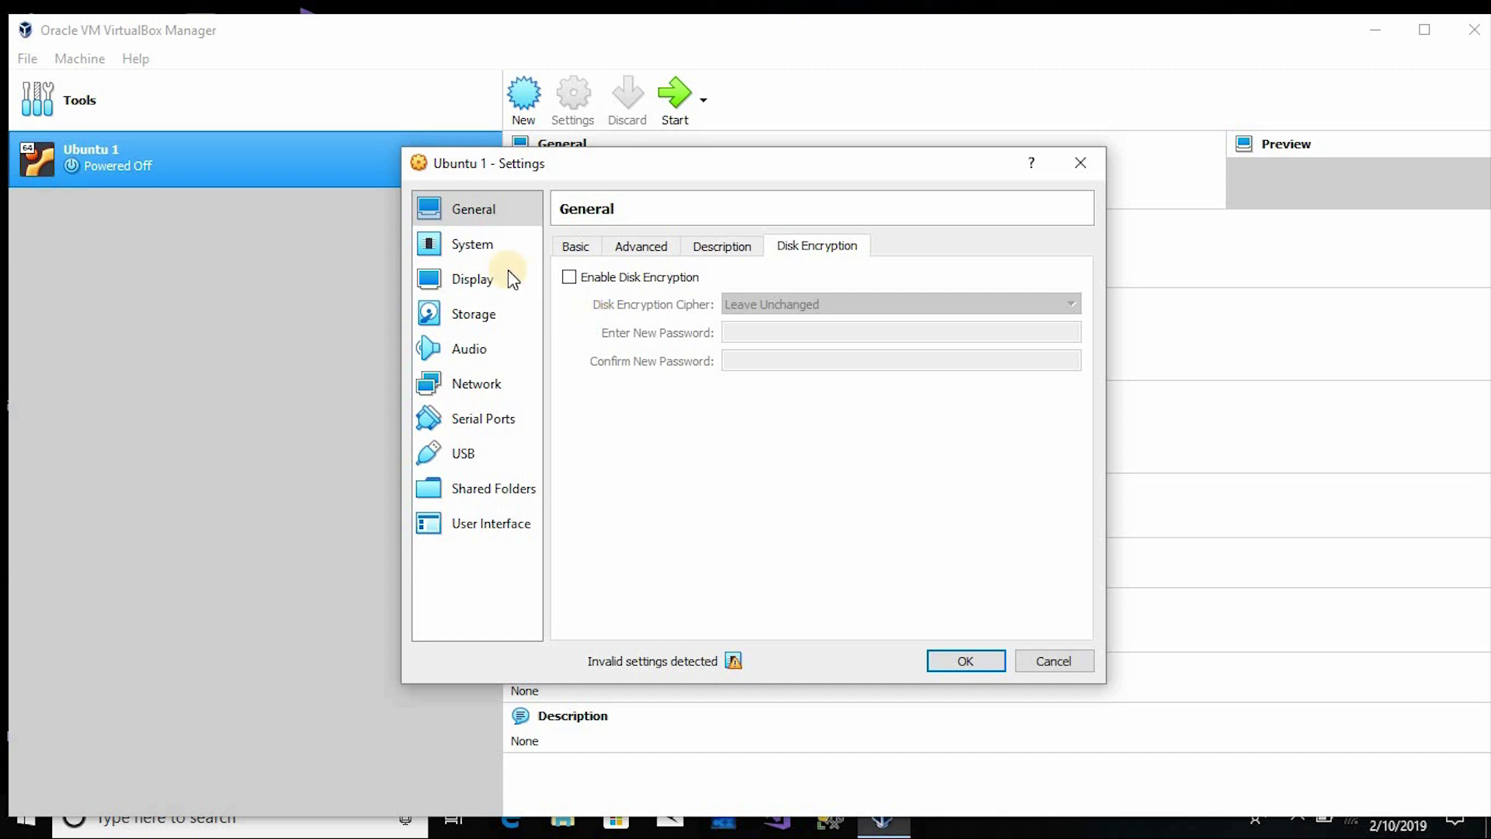
# In the system settings, assign 2 processors and enable PAE/NX, then check the hardware virtualization options.
pyautogui.click(488, 246)
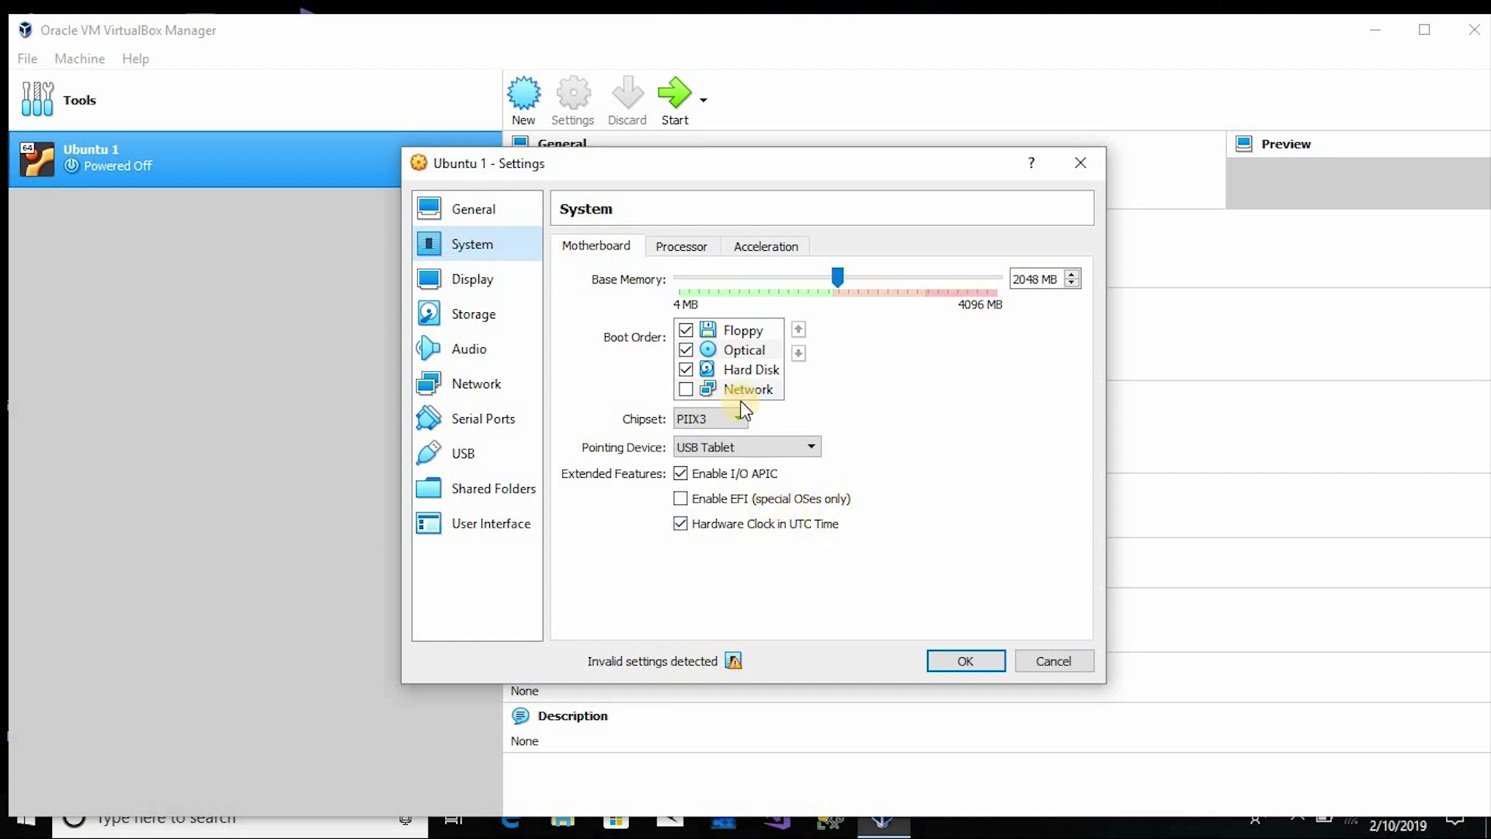
pyautogui.click(703, 251)
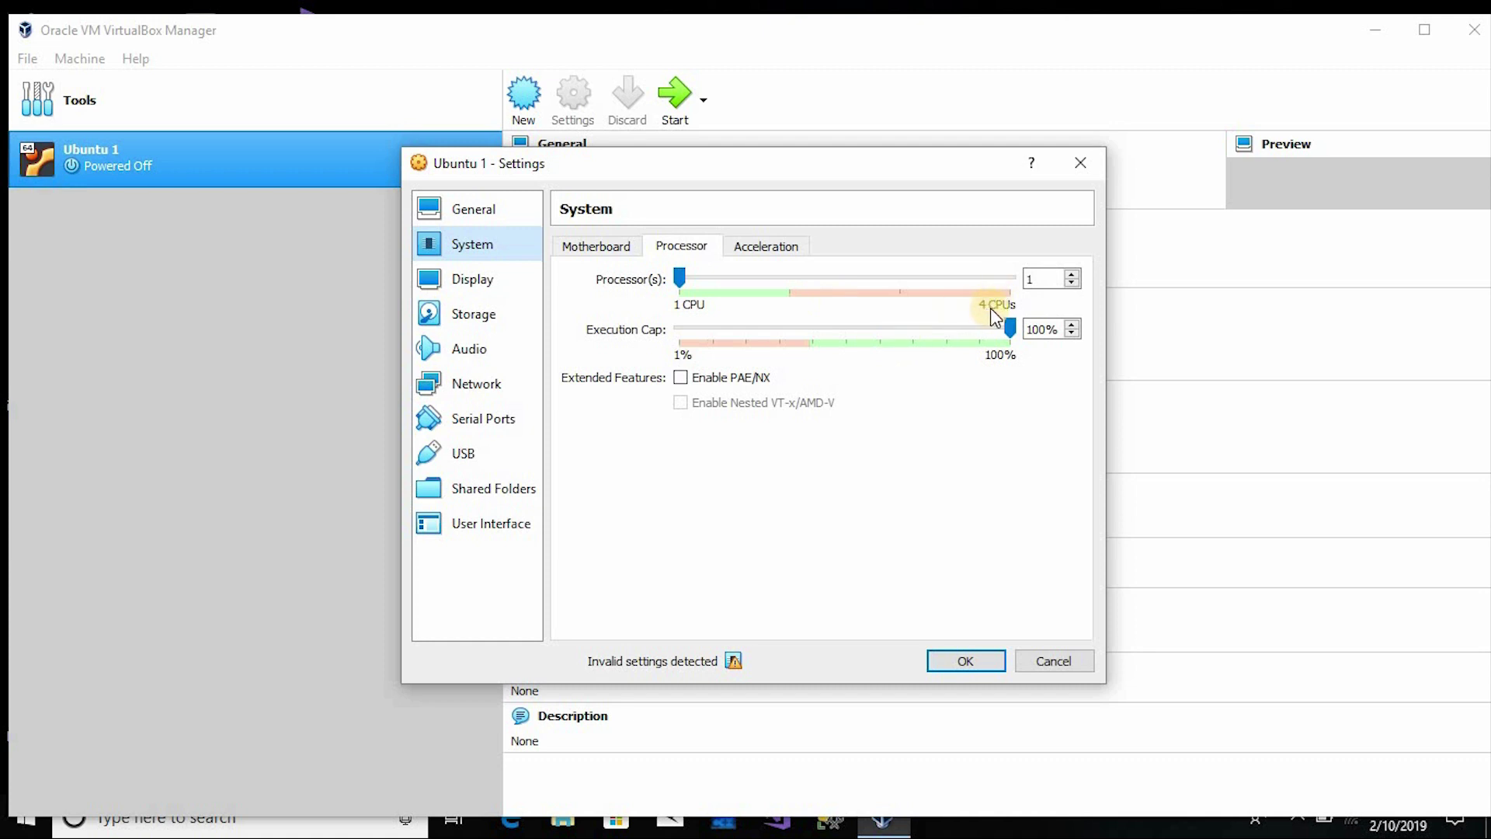
pyautogui.click(791, 281)
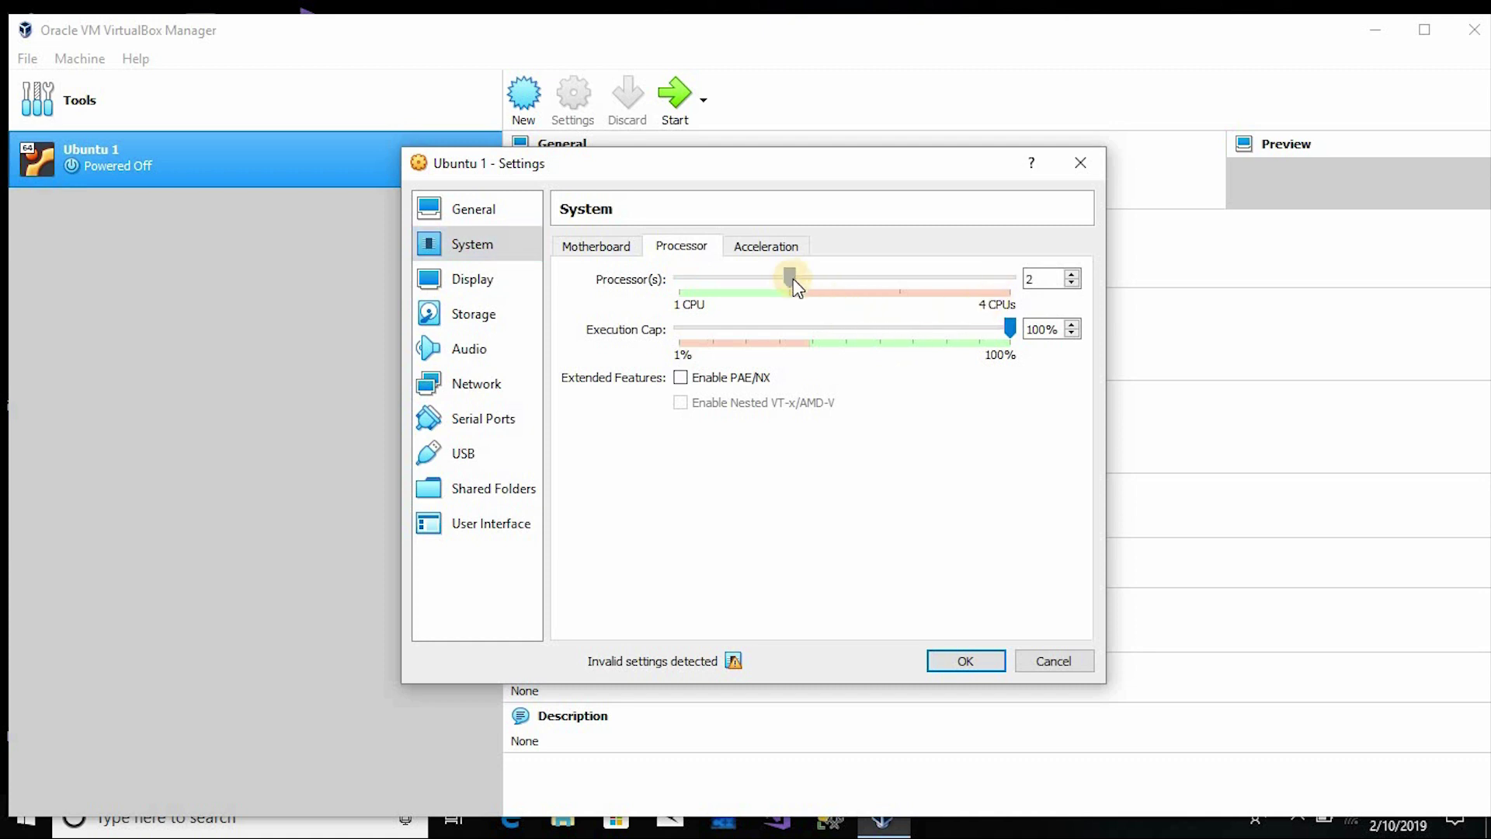
pyautogui.click(681, 378)
pyautogui.click(765, 247)
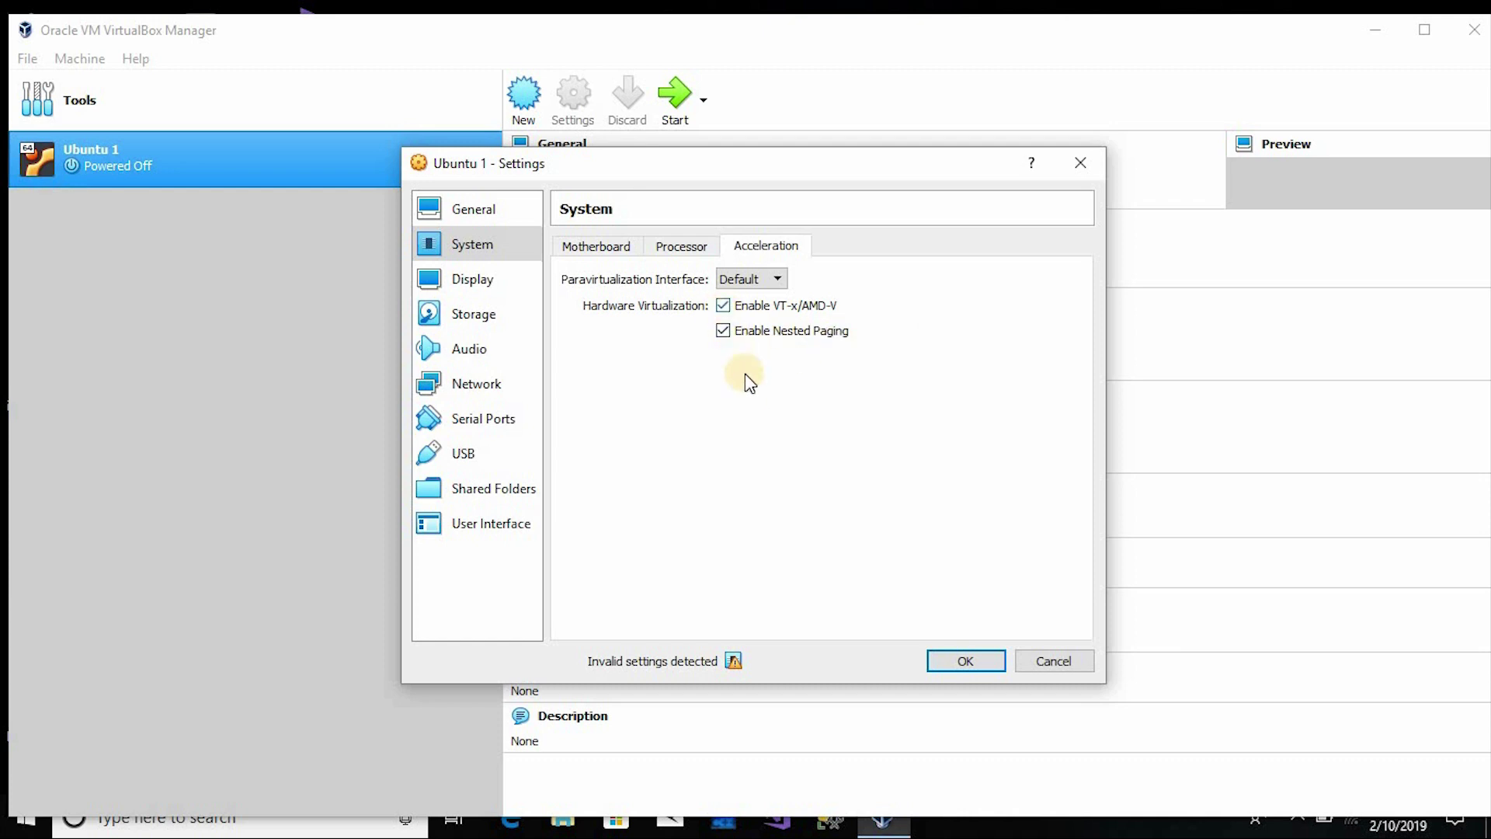
# Increase the video memory in the virtual machine's display settings.
pyautogui.click(466, 279)
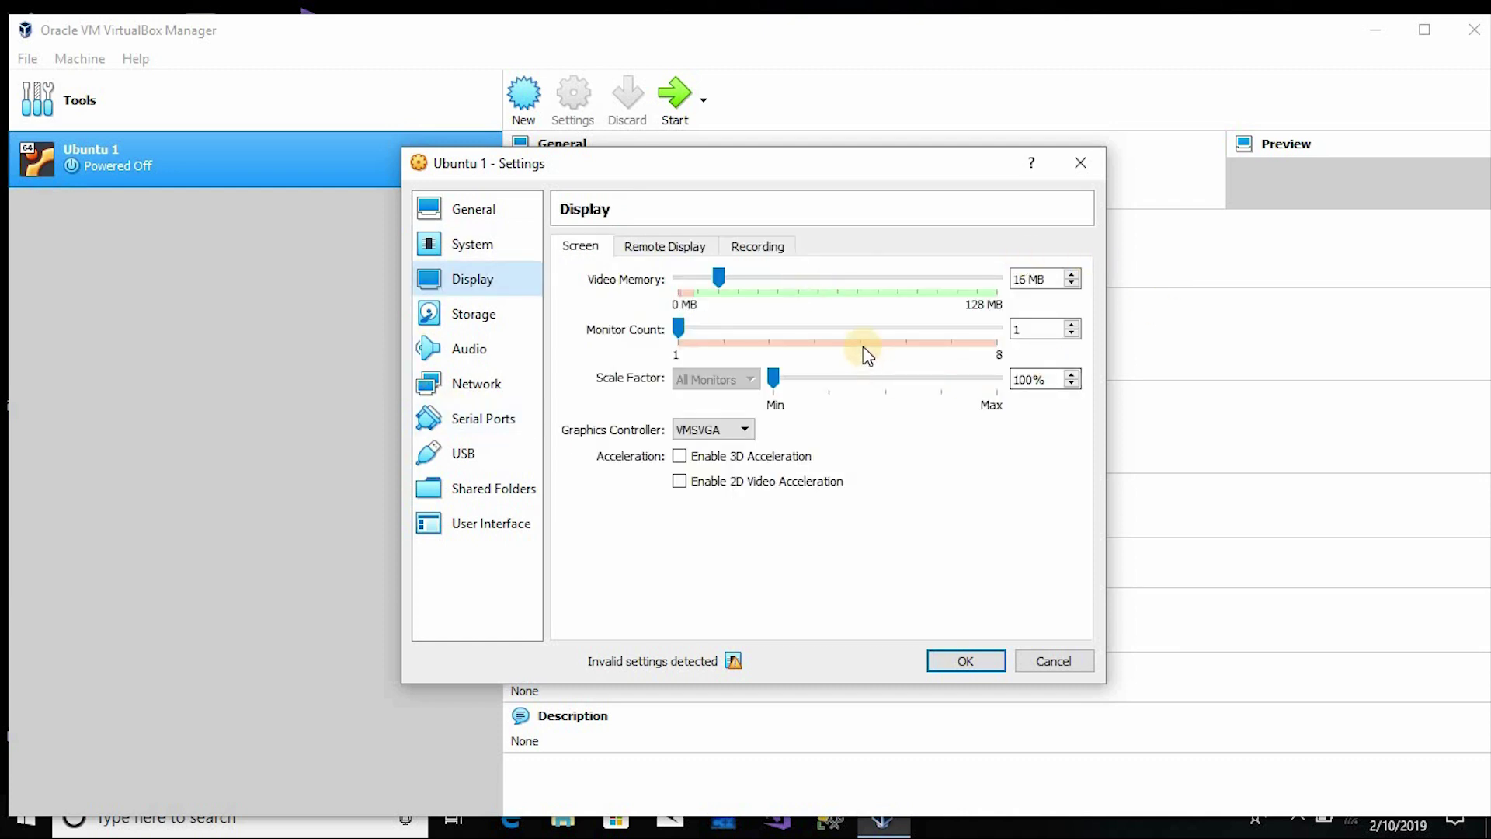
pyautogui.moveTo(721, 280); pyautogui.dragTo(772, 281)
# Attach the ubuntu-18.04.1-desktop-amd64 image from Downloads to the empty IDE optical drive in the storage settings.
pyautogui.click(487, 315)
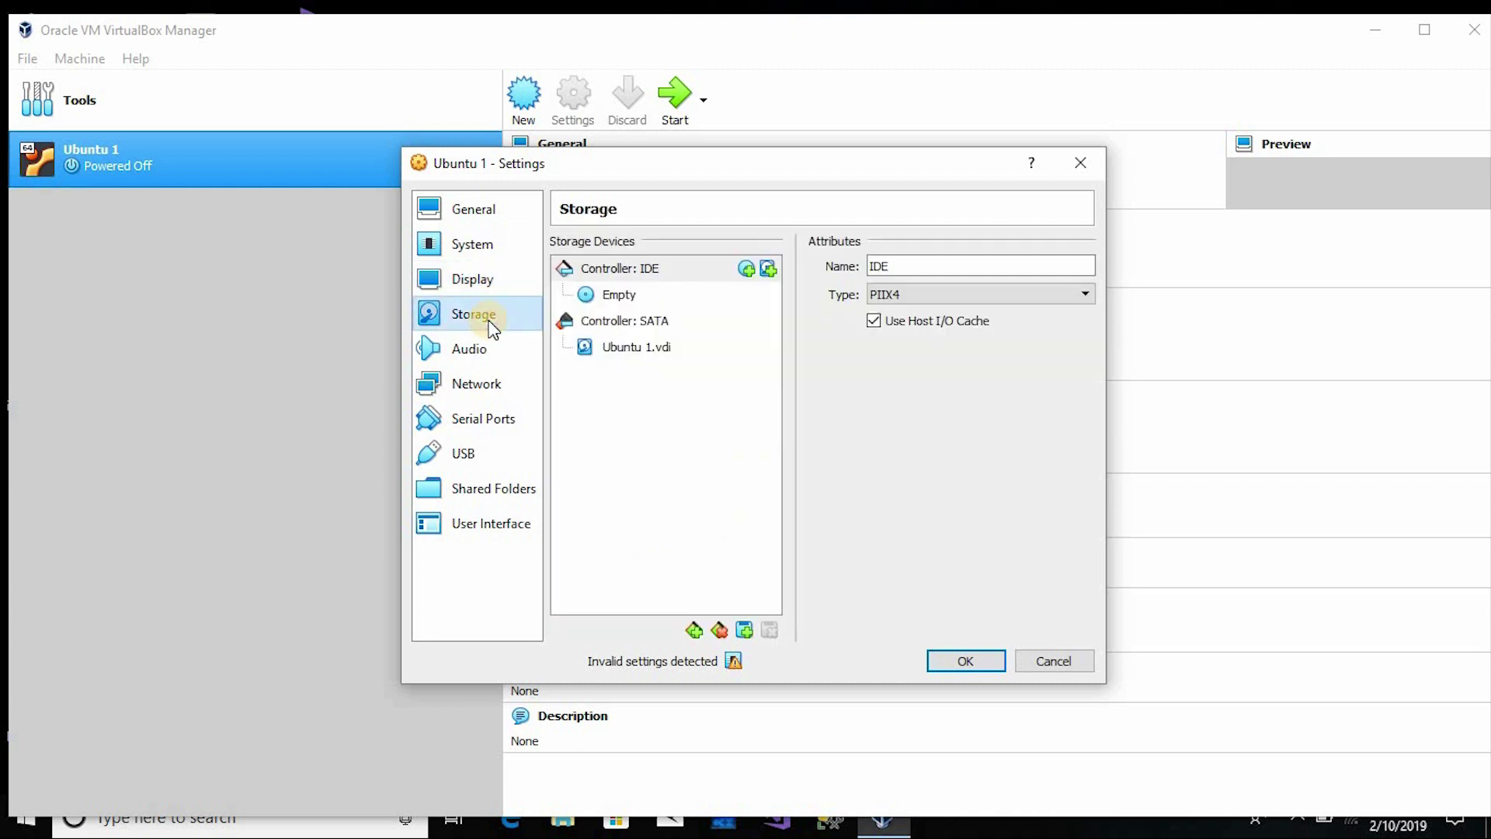
pyautogui.click(619, 297)
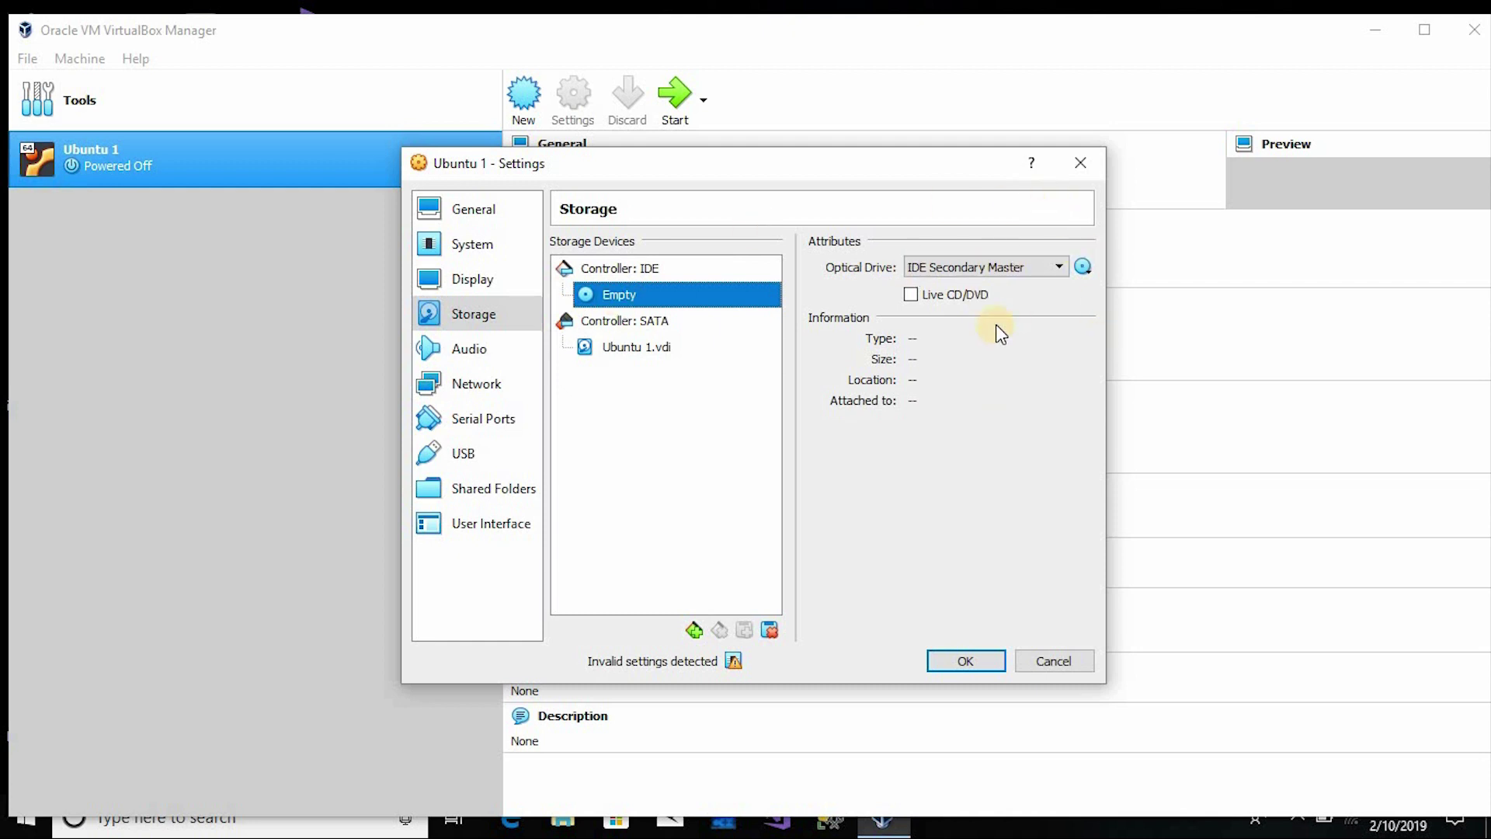
pyautogui.click(1084, 267)
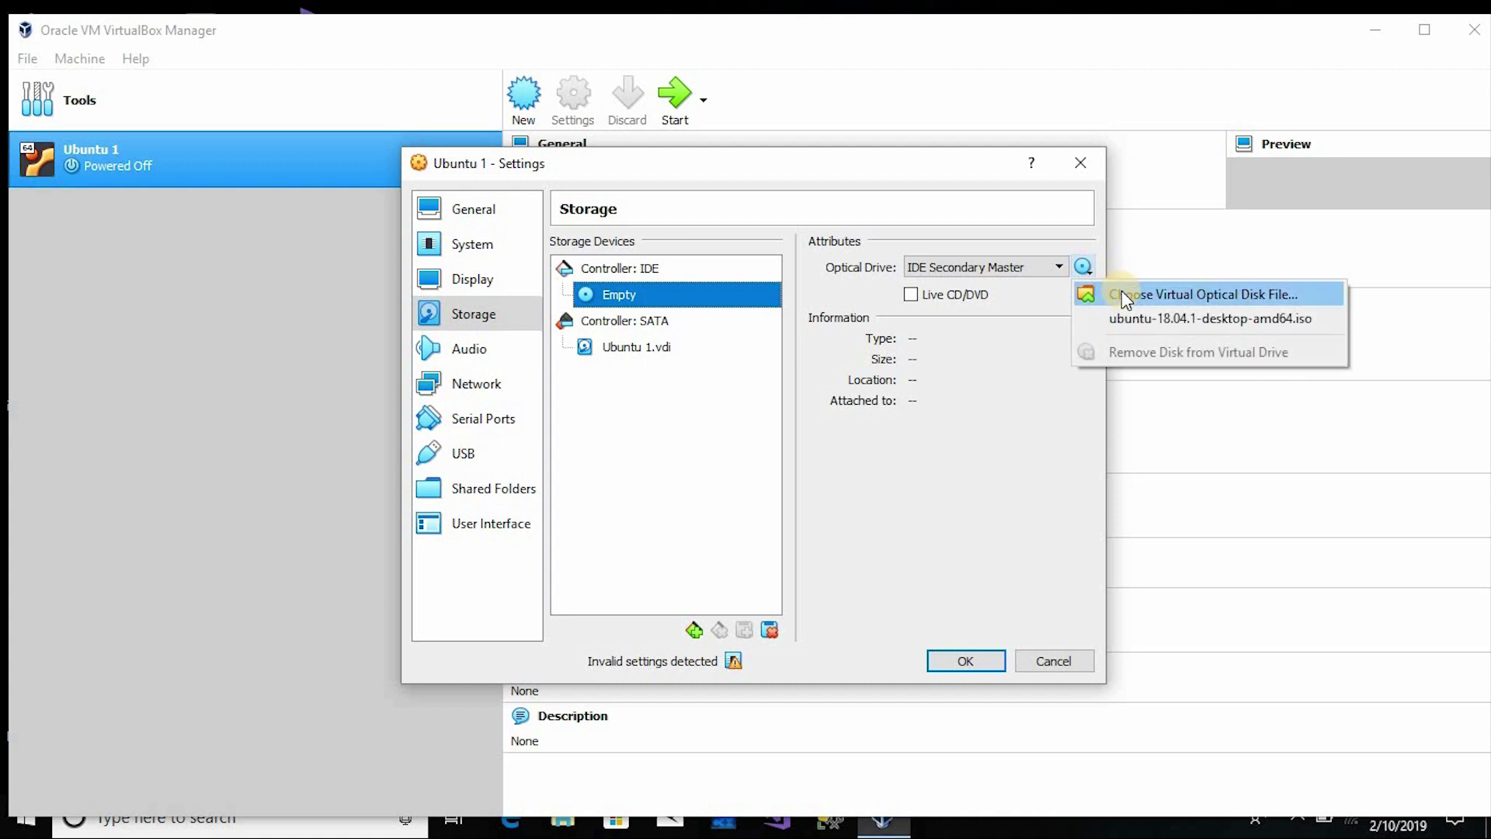
pyautogui.click(1123, 293)
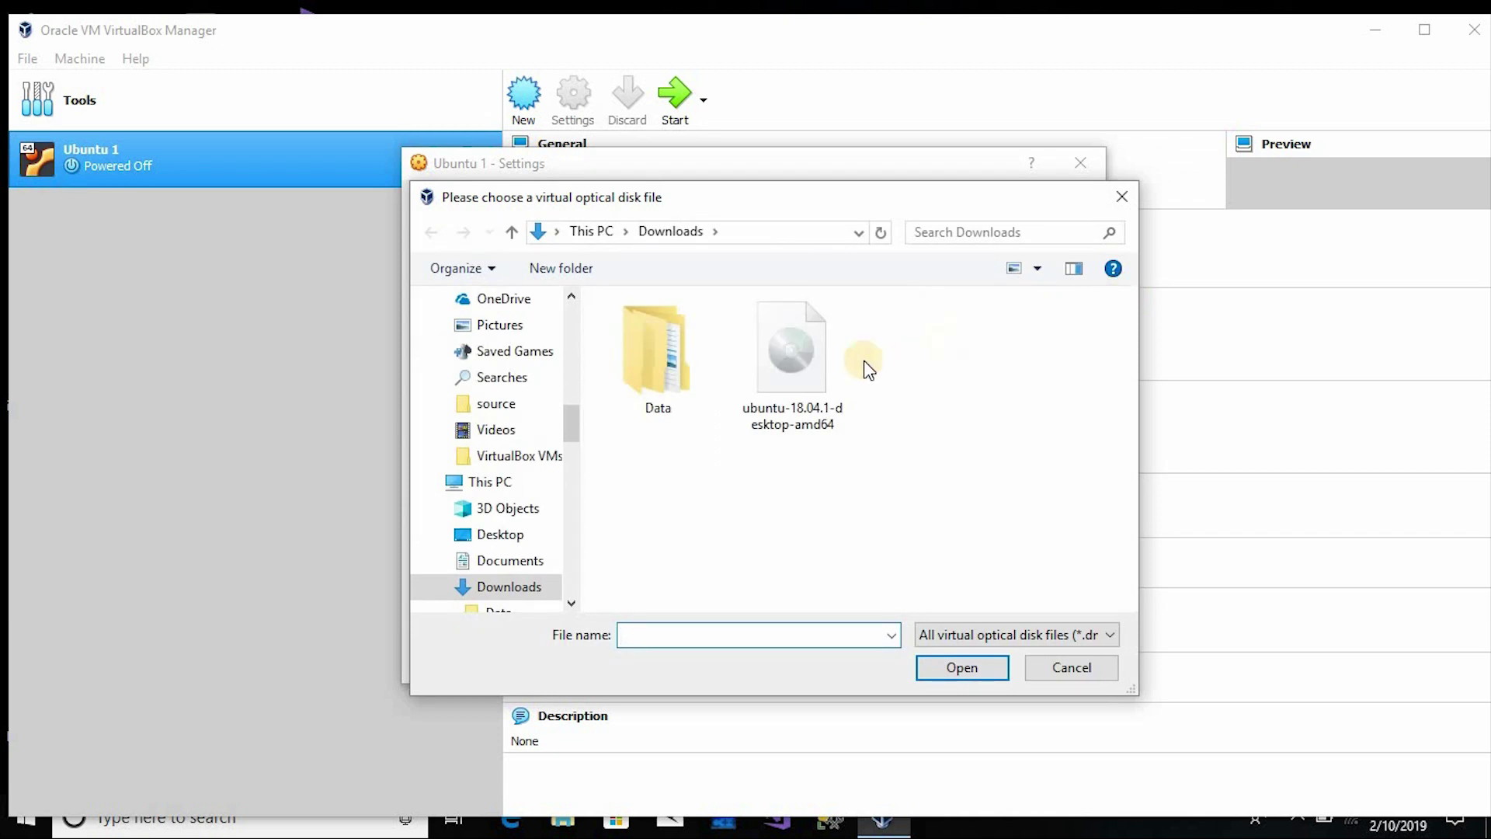
pyautogui.click(789, 371)
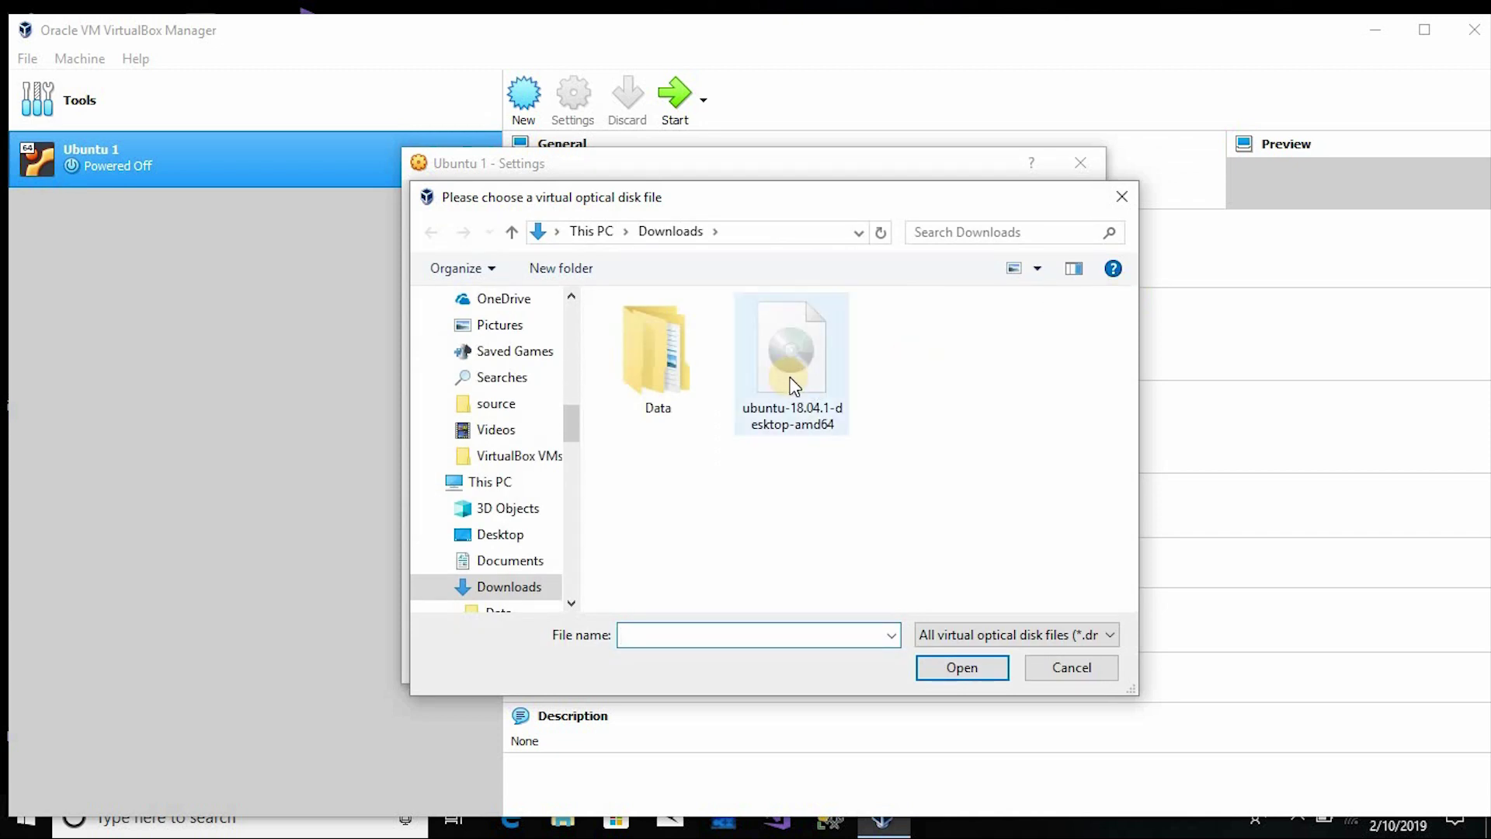
pyautogui.click(972, 676)
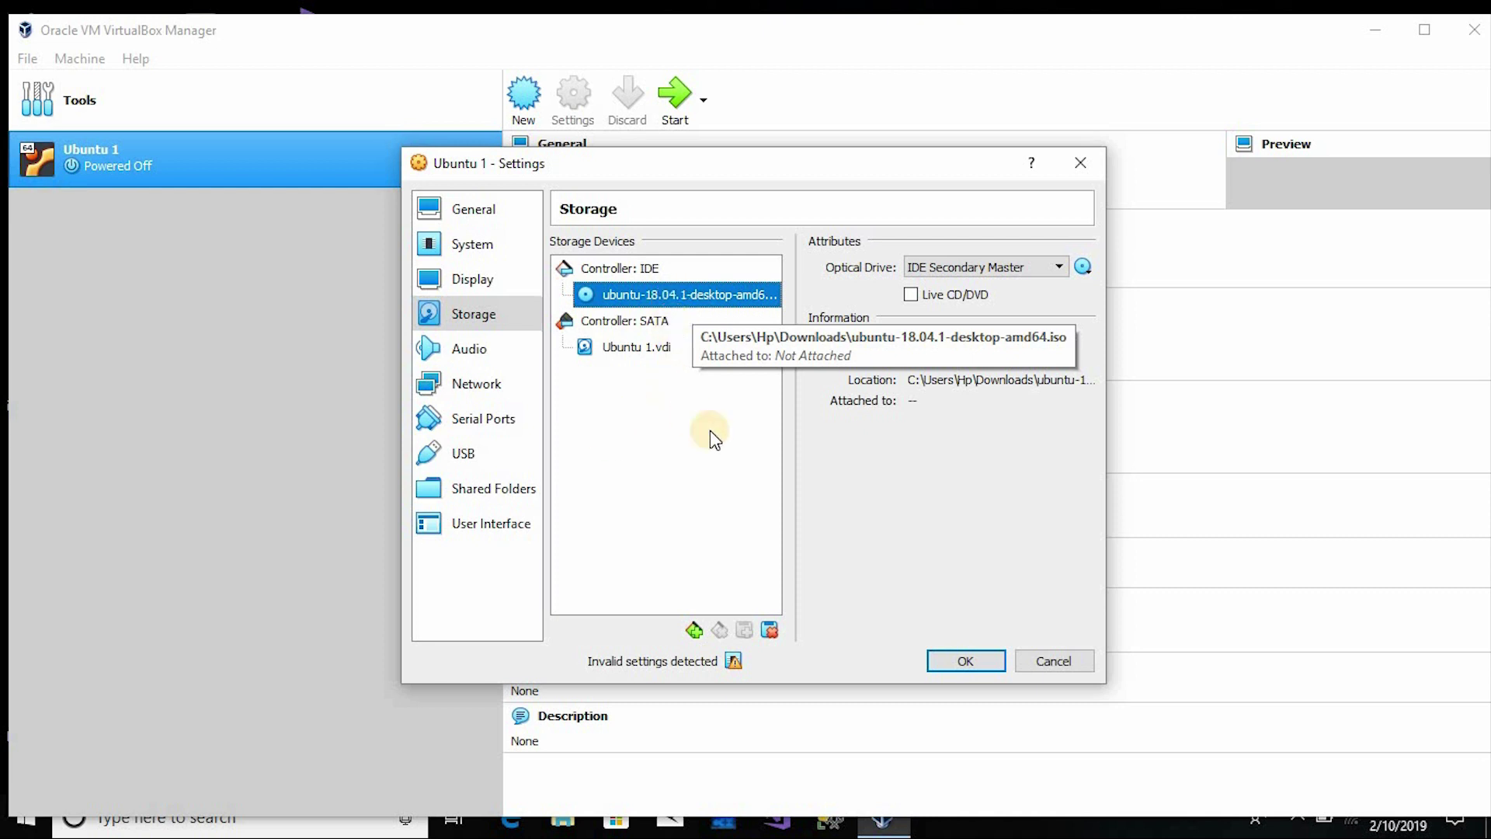
# Review the audio, network attachment, serial port, USB, shared folder, user interface and general settings of the virtual machine.
pyautogui.click(490, 356)
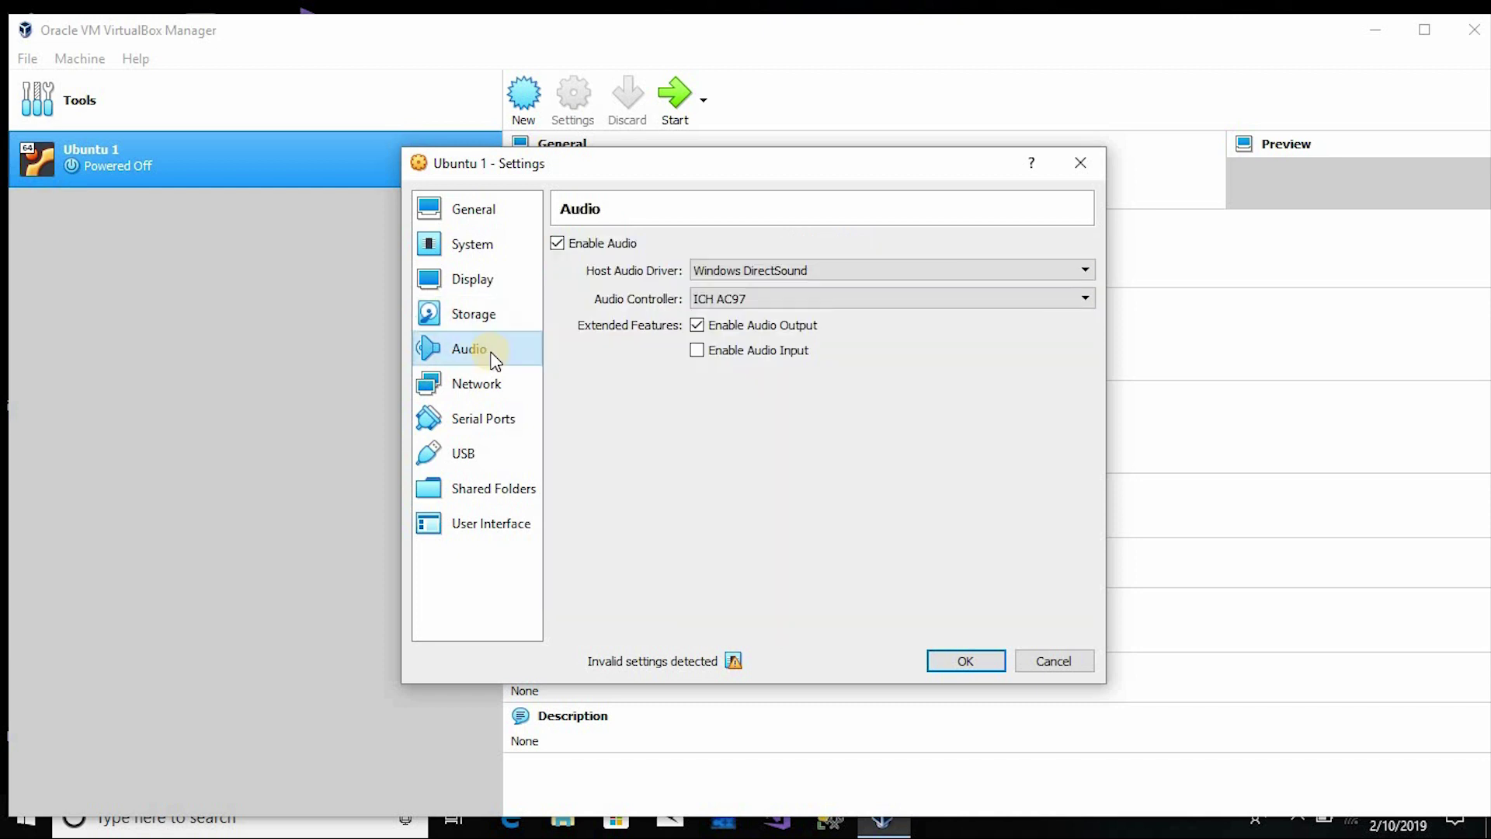
pyautogui.click(477, 388)
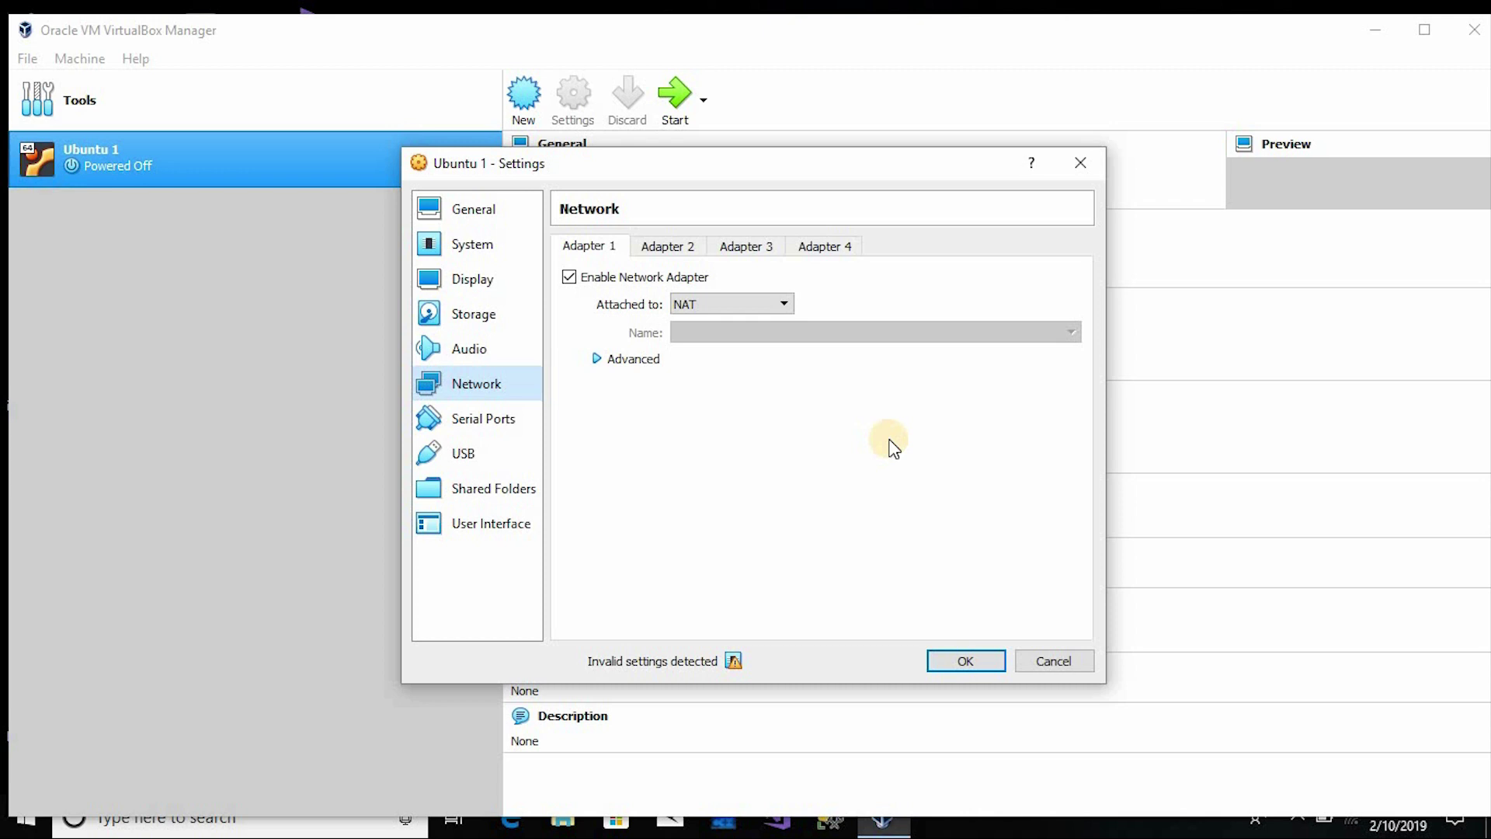
pyautogui.click(782, 304)
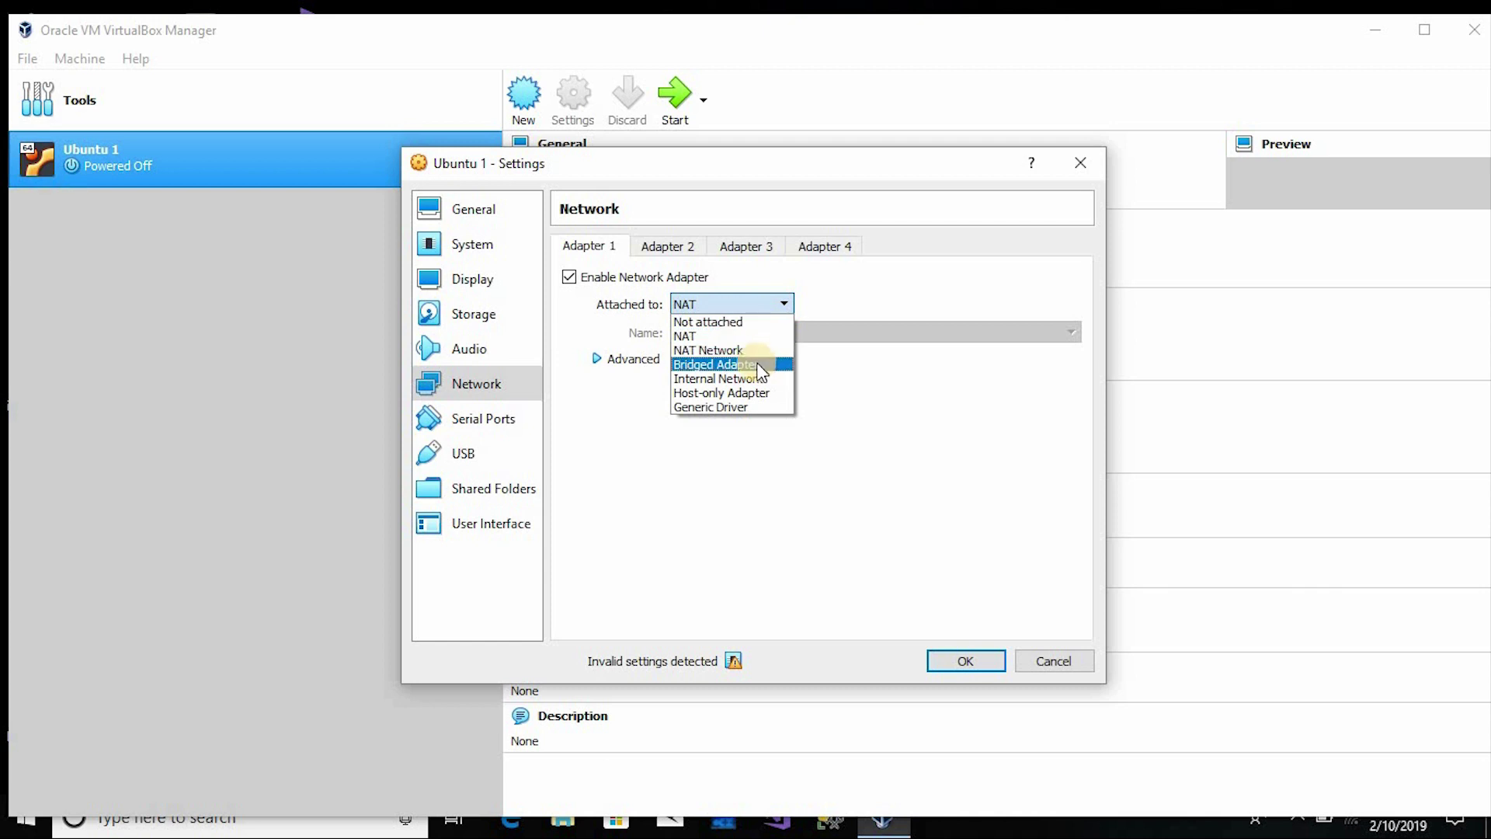
pyautogui.click(981, 447)
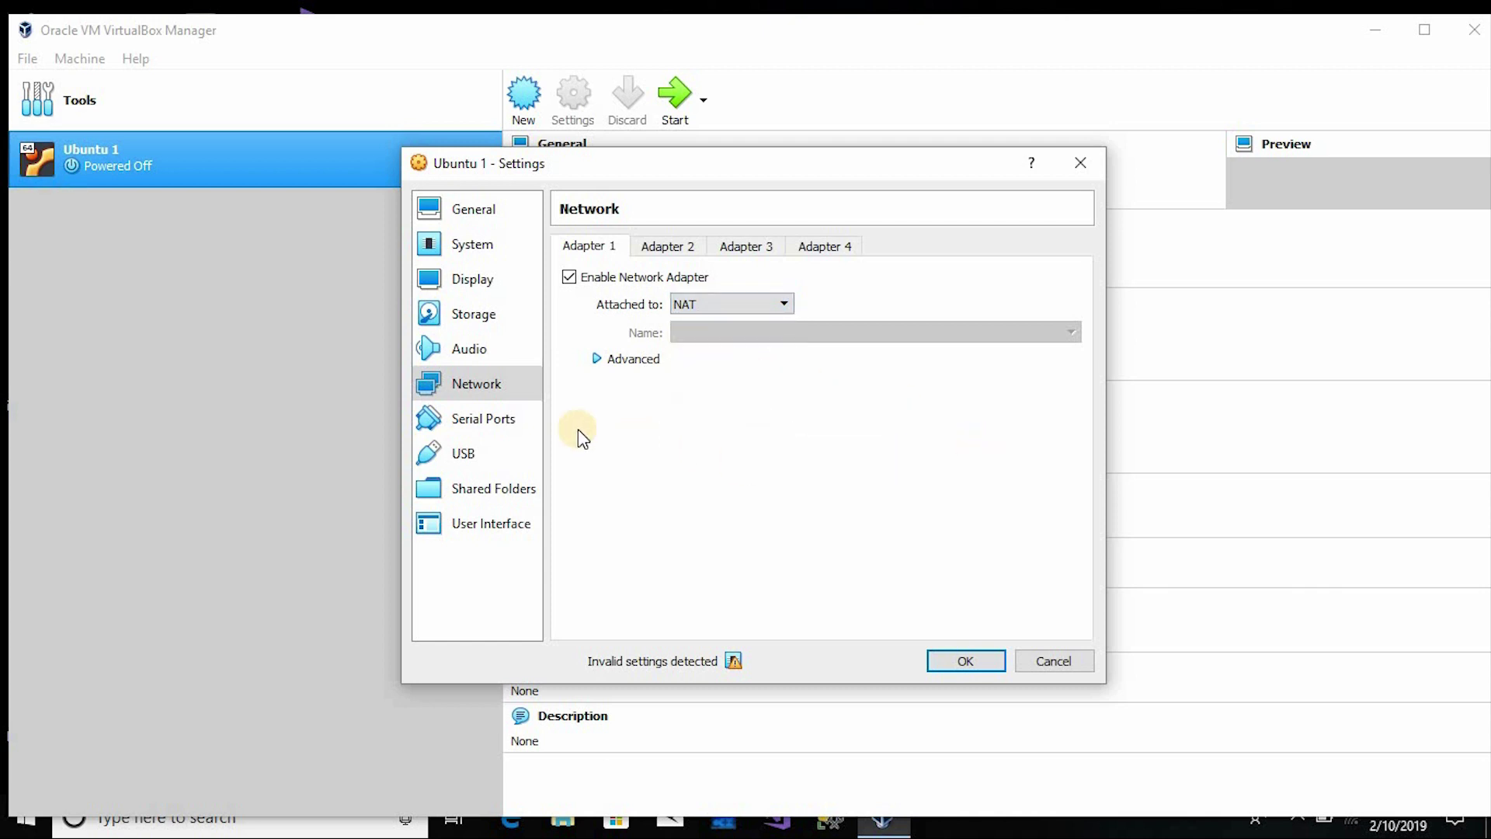
pyautogui.click(501, 421)
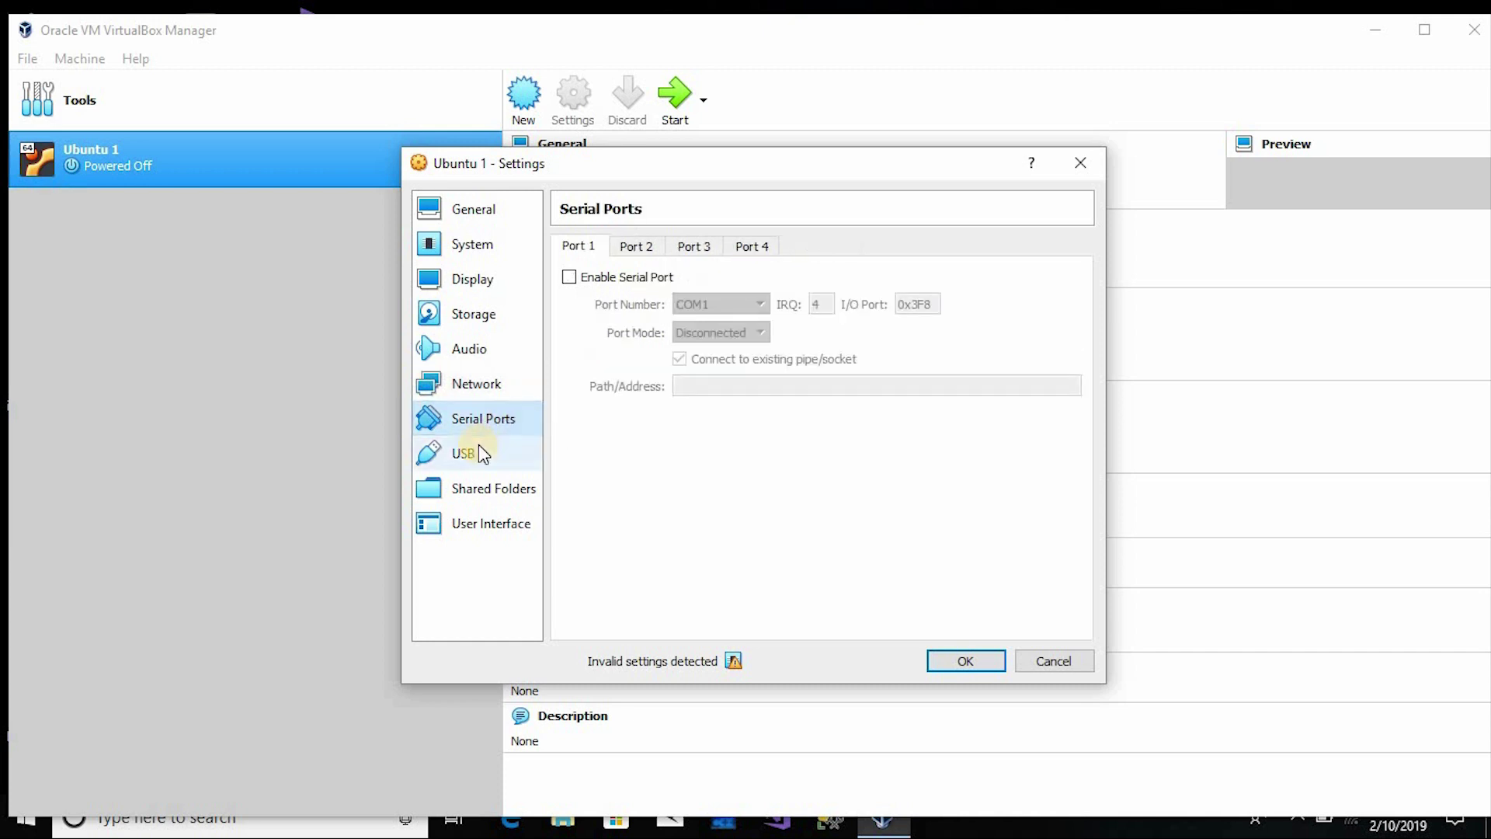
pyautogui.click(481, 453)
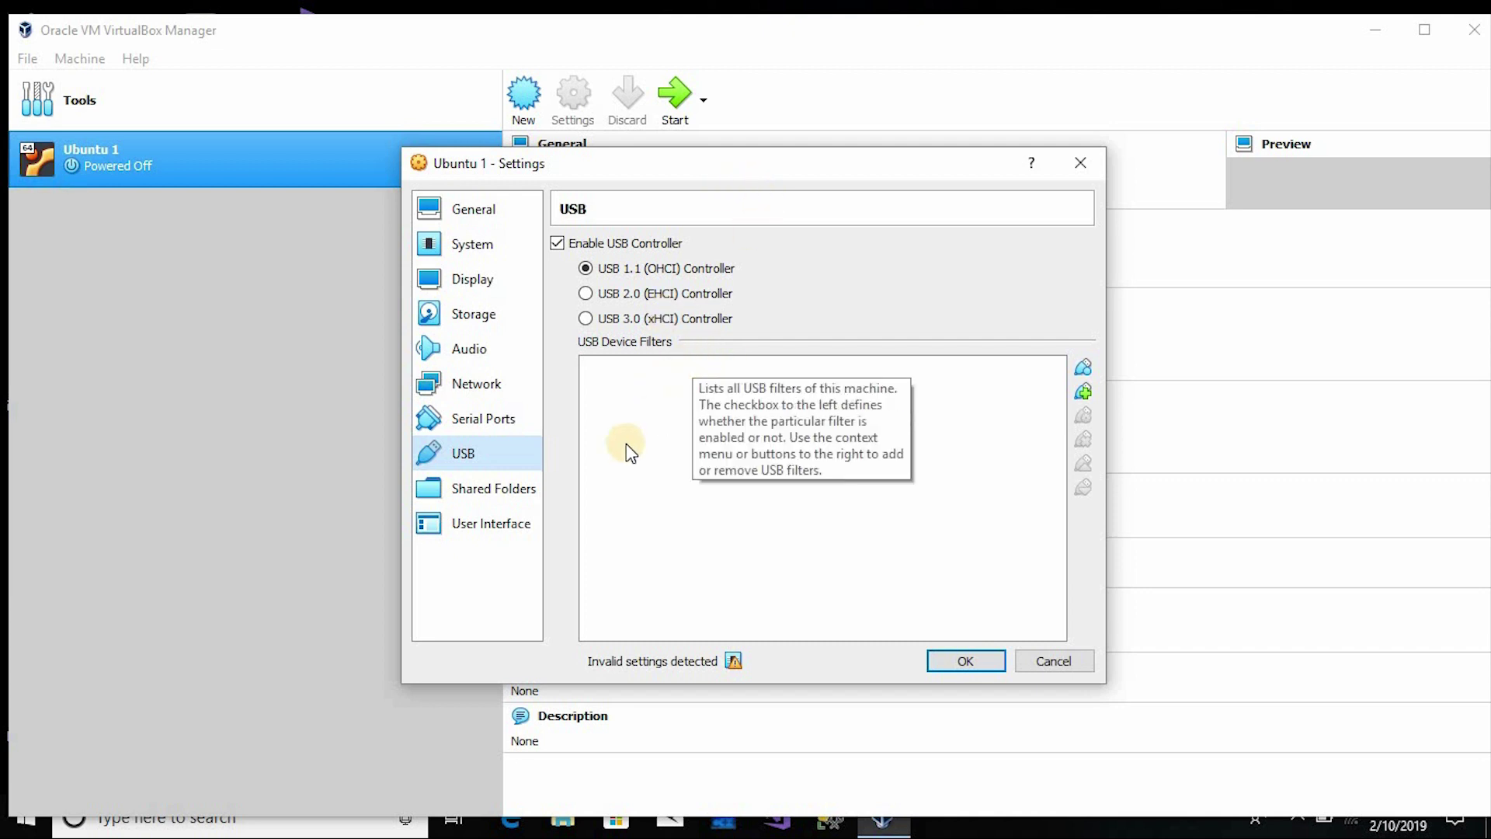
pyautogui.click(486, 488)
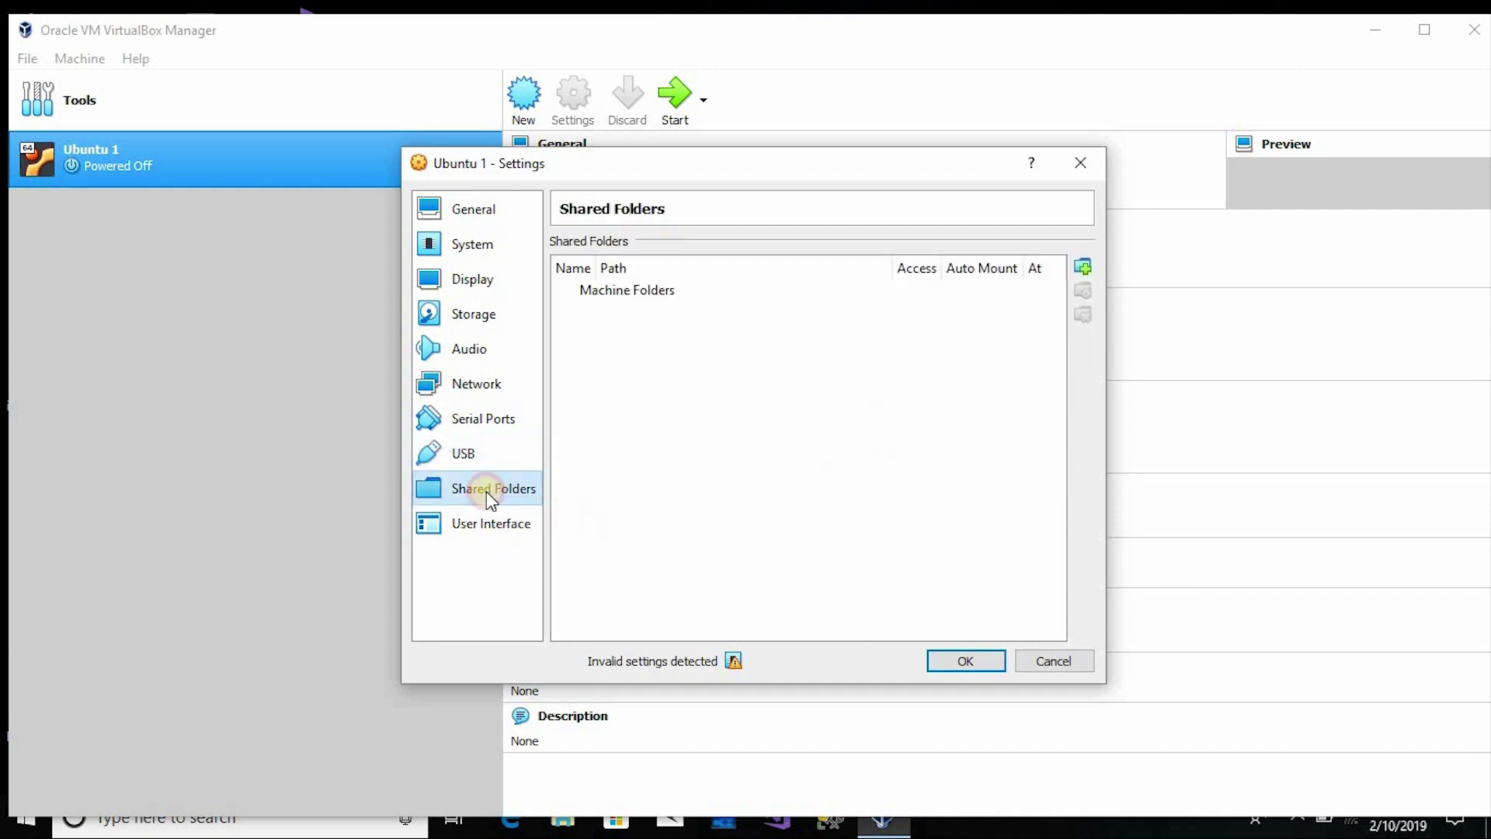
pyautogui.click(469, 532)
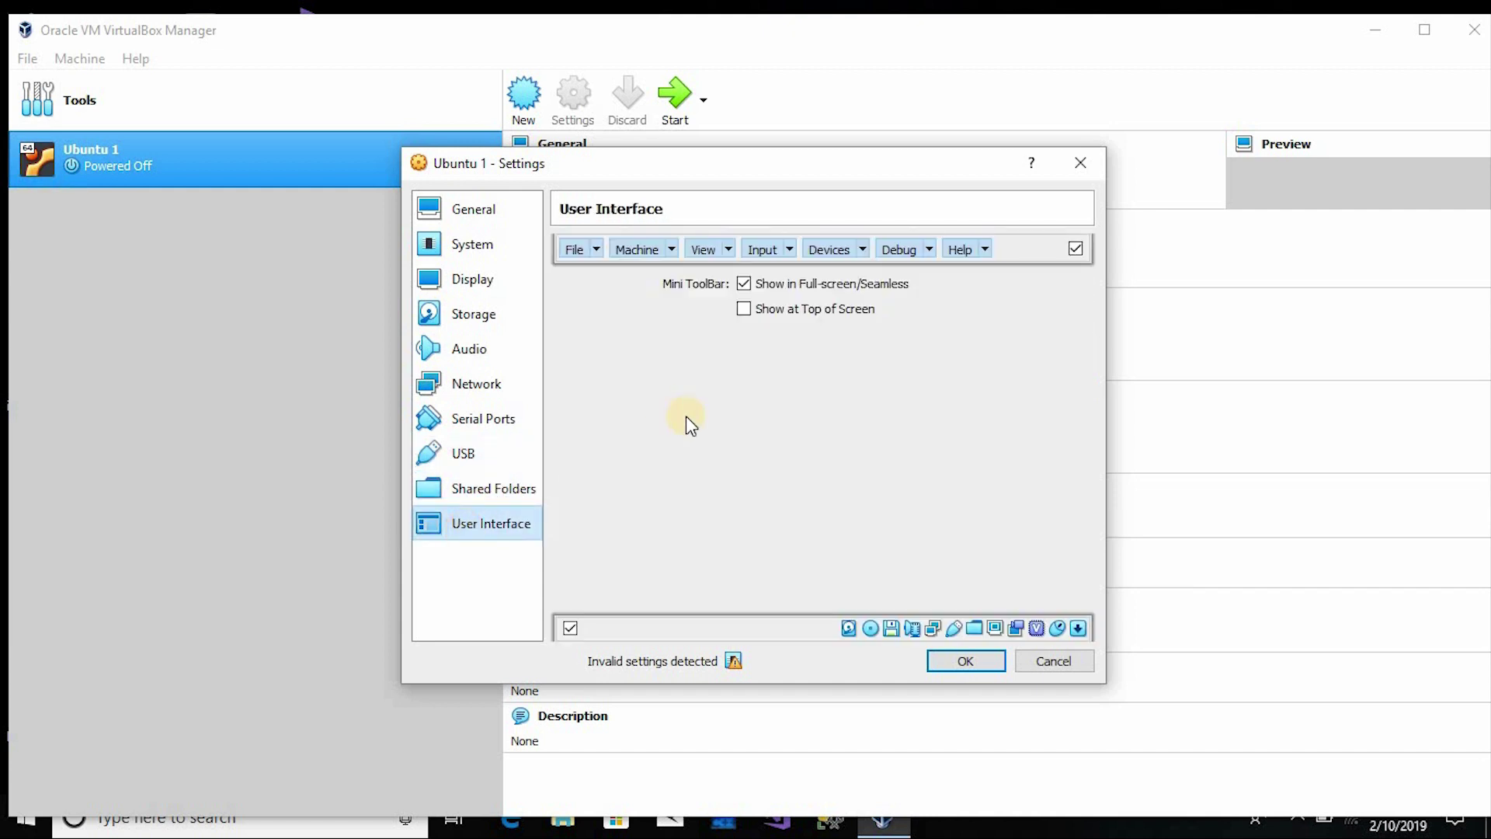
pyautogui.click(497, 213)
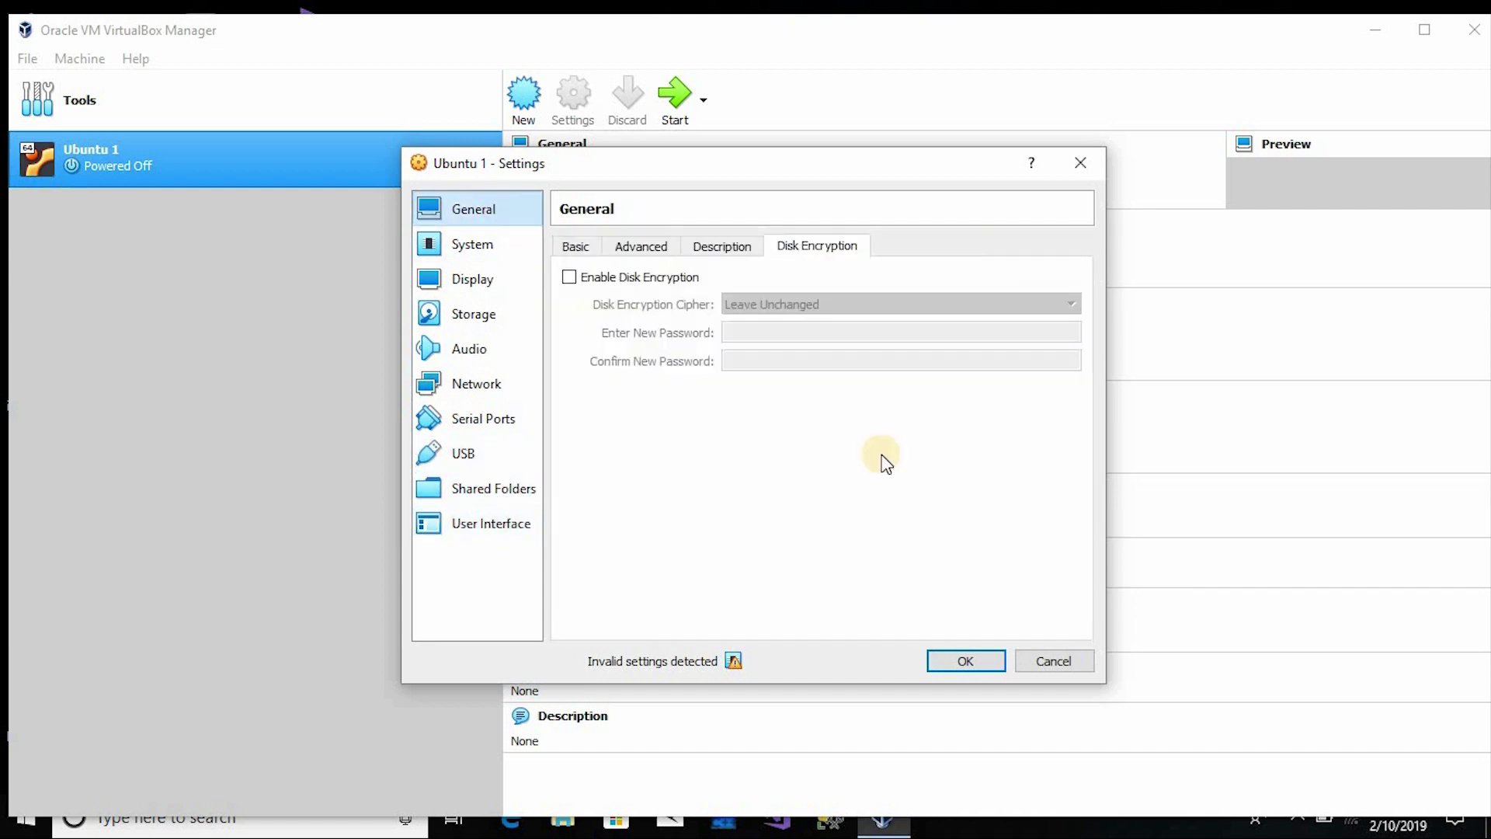
# Save the virtual machine's settings and start Ubuntu 1, dismissing the mouse pointer integration notice.
pyautogui.click(966, 661)
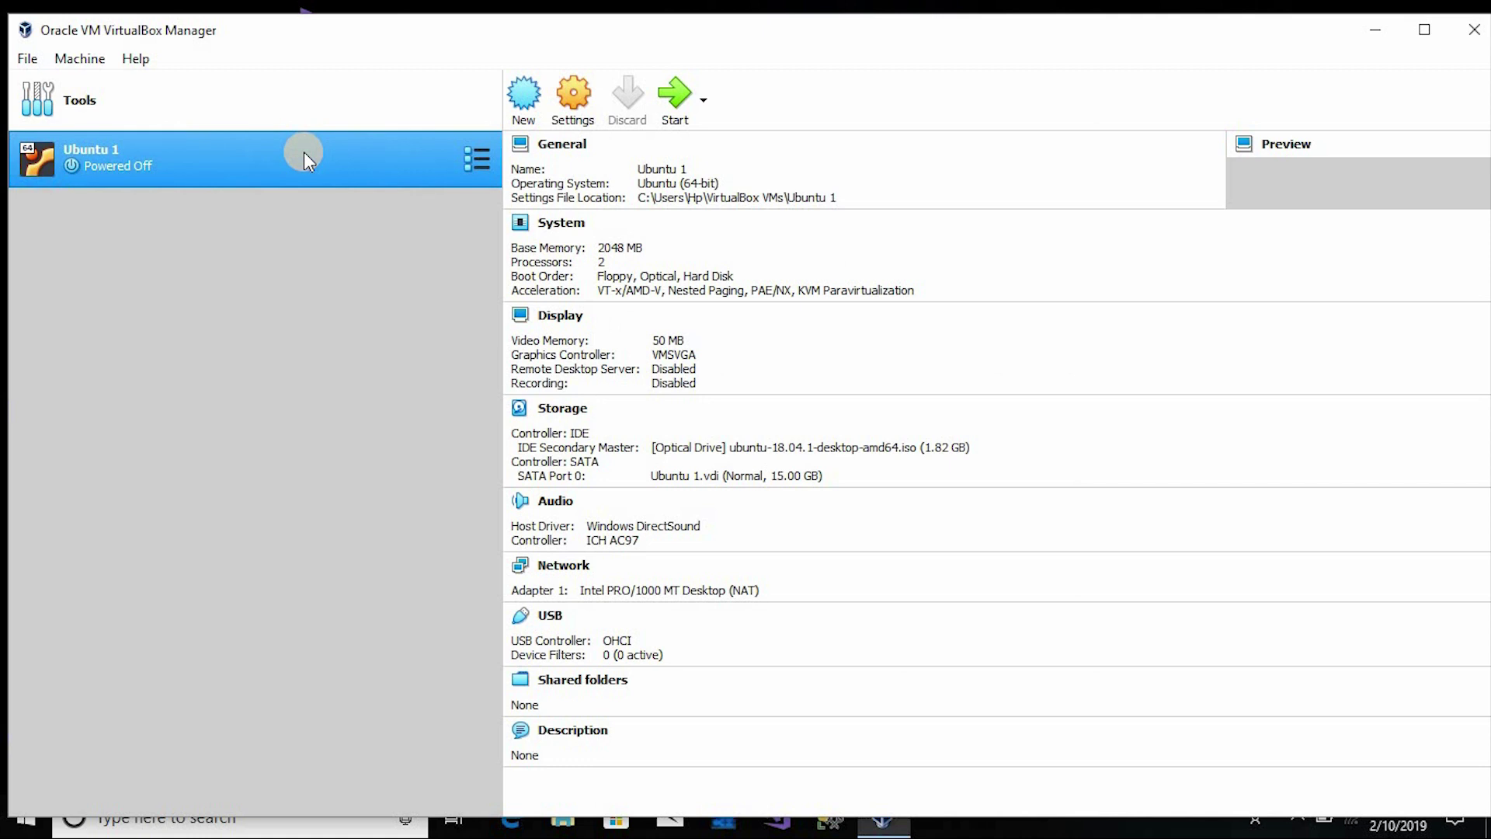
pyautogui.click(678, 107)
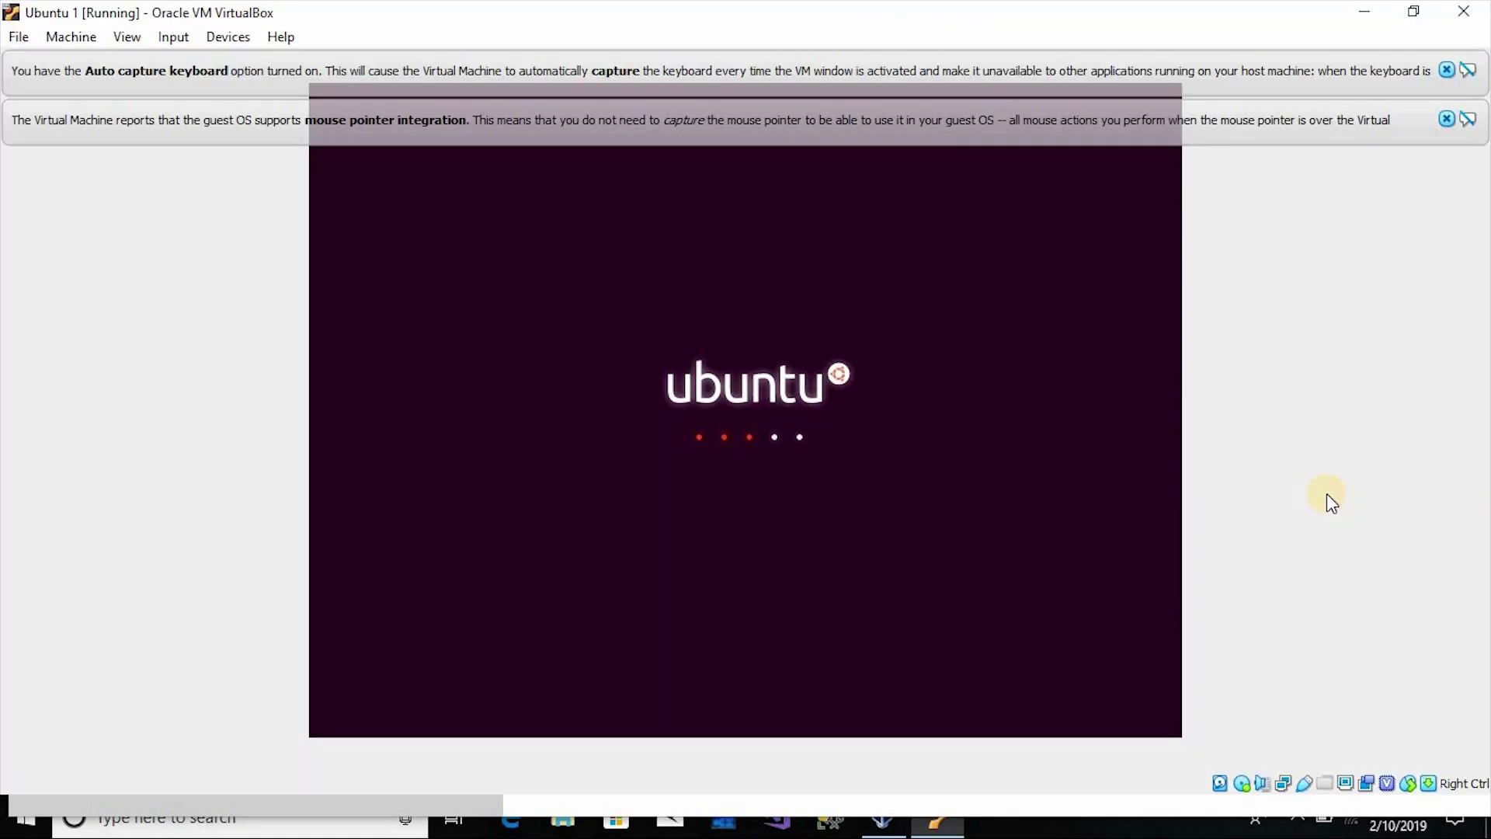
pyautogui.click(1446, 119)
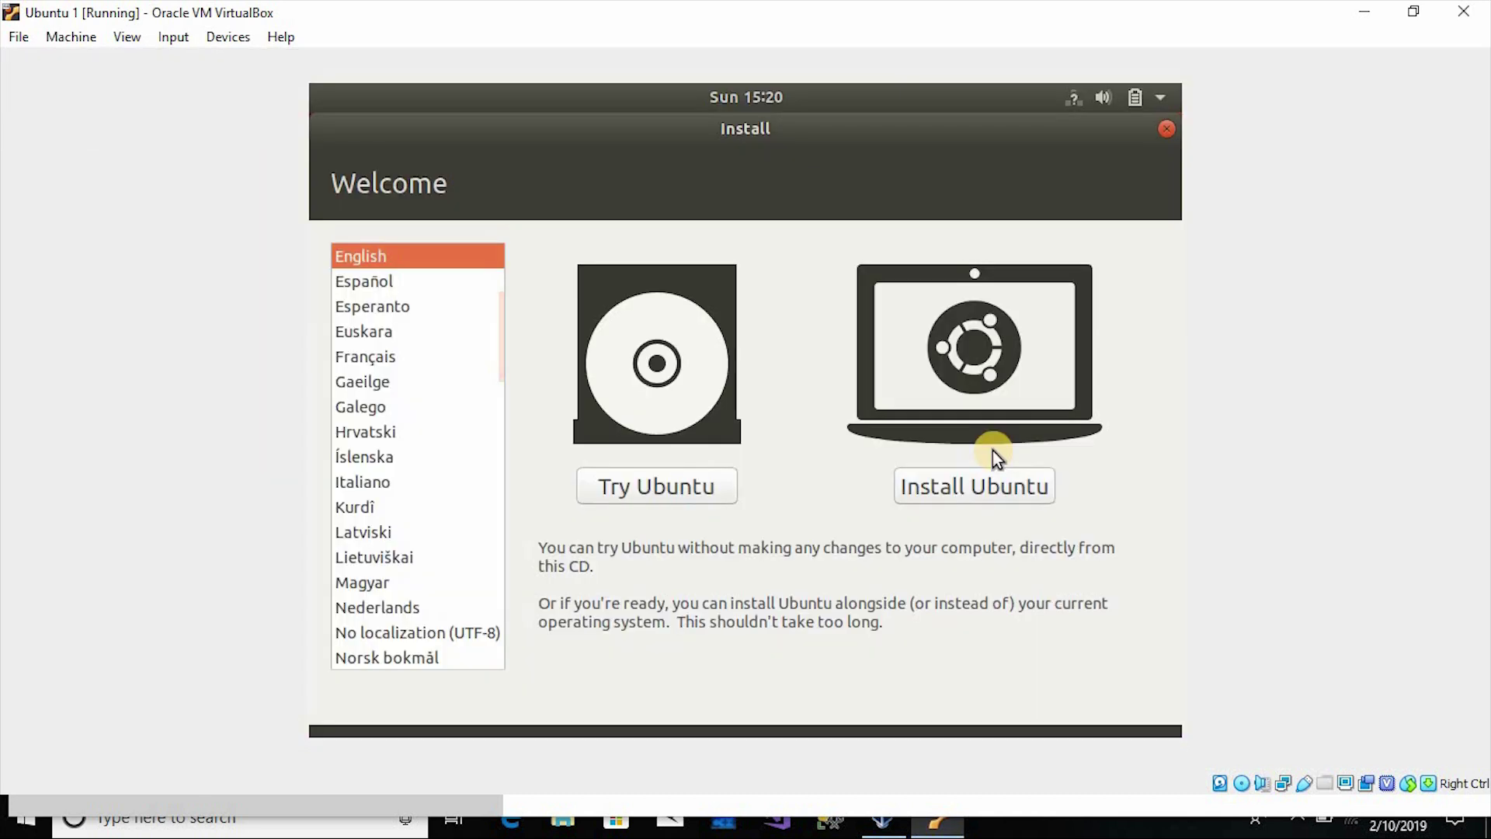
# Start the Ubuntu installation with the English (US) keyboard, normal installation, third-party software and Erase disk and install Ubuntu, confirming the disk changes.
pyautogui.click(971, 485)
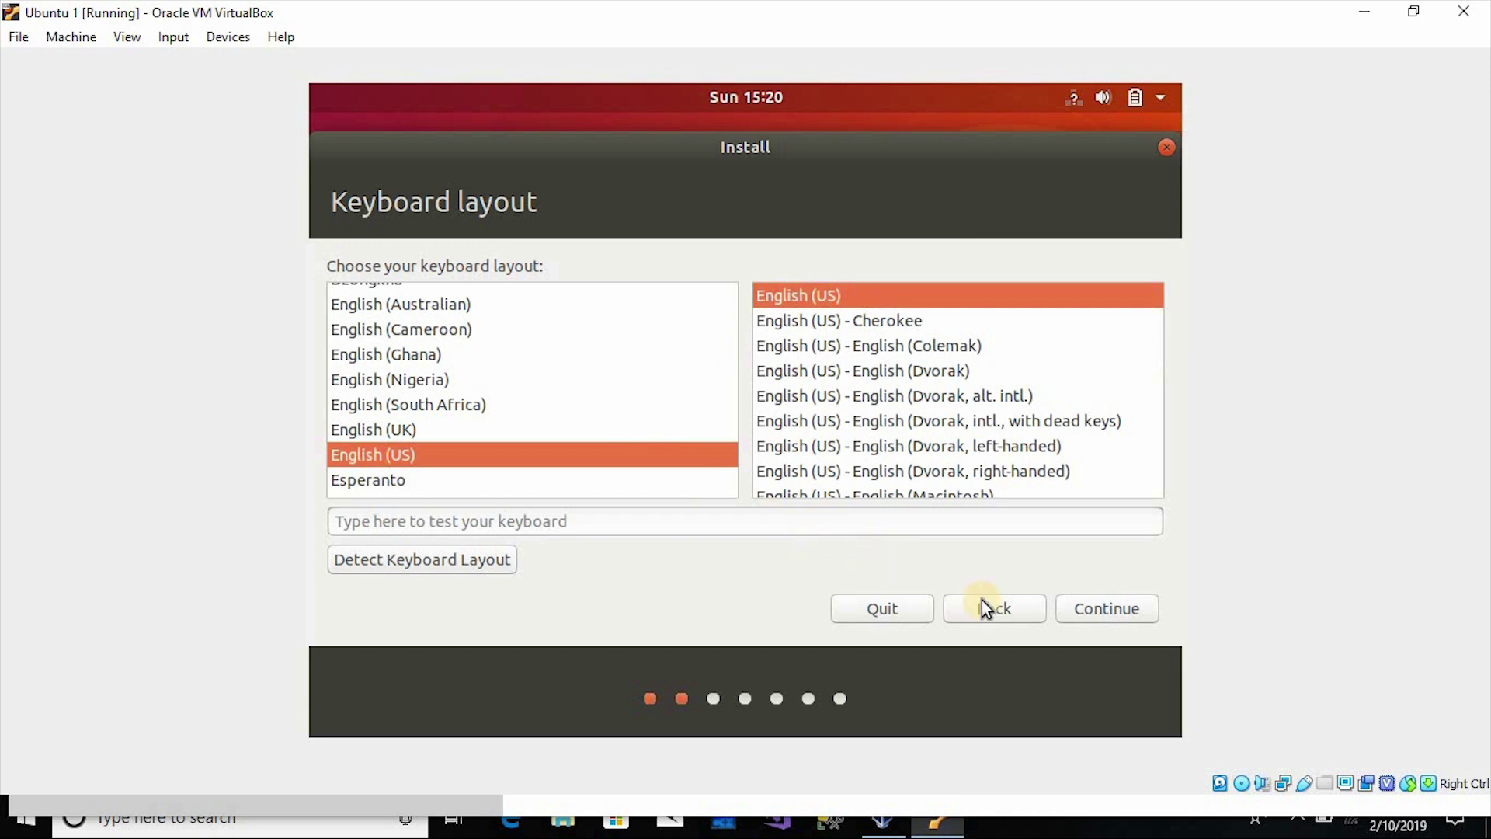
pyautogui.click(1116, 609)
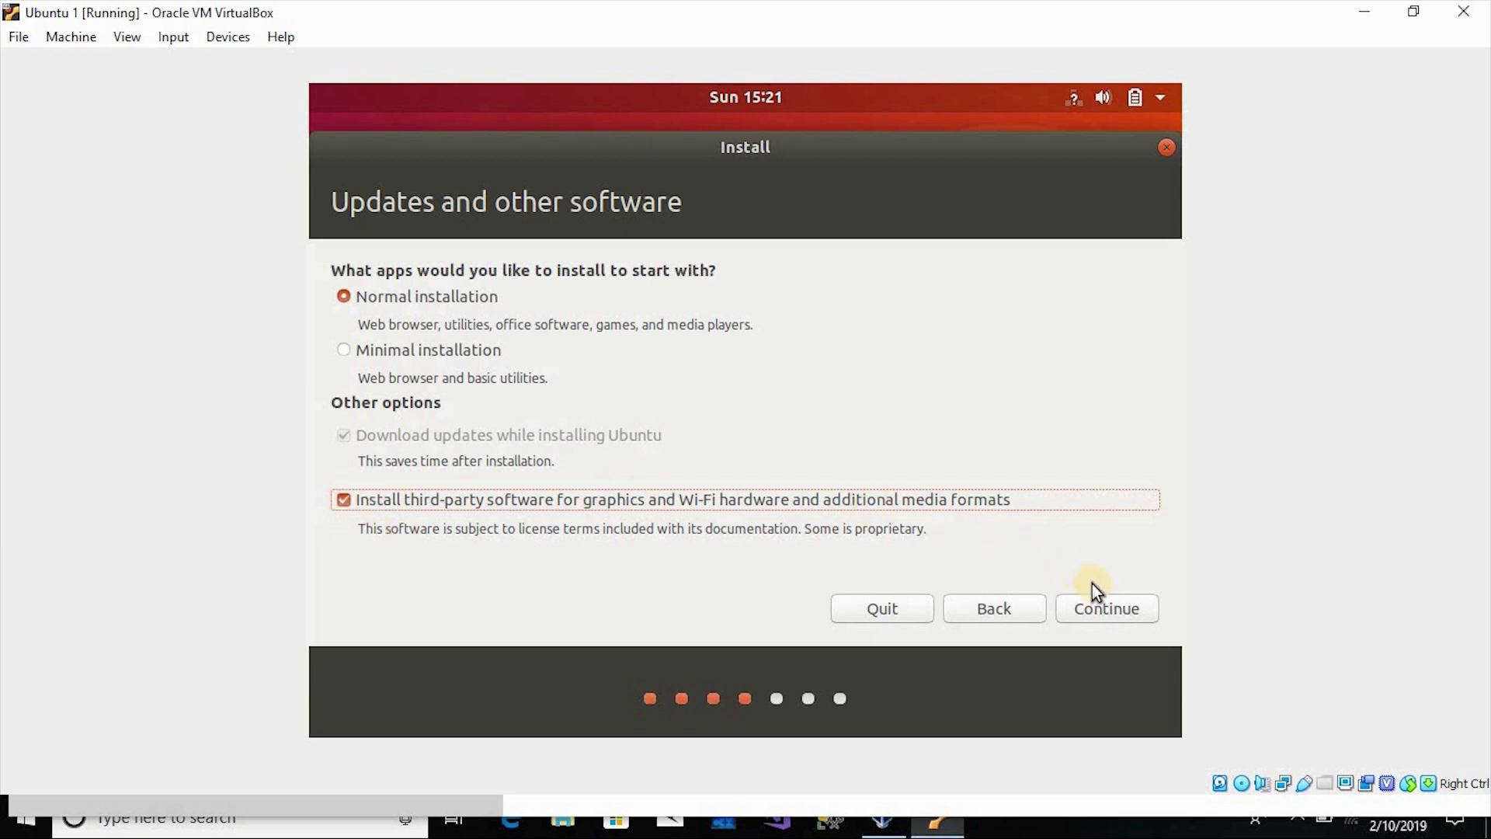
pyautogui.click(1107, 608)
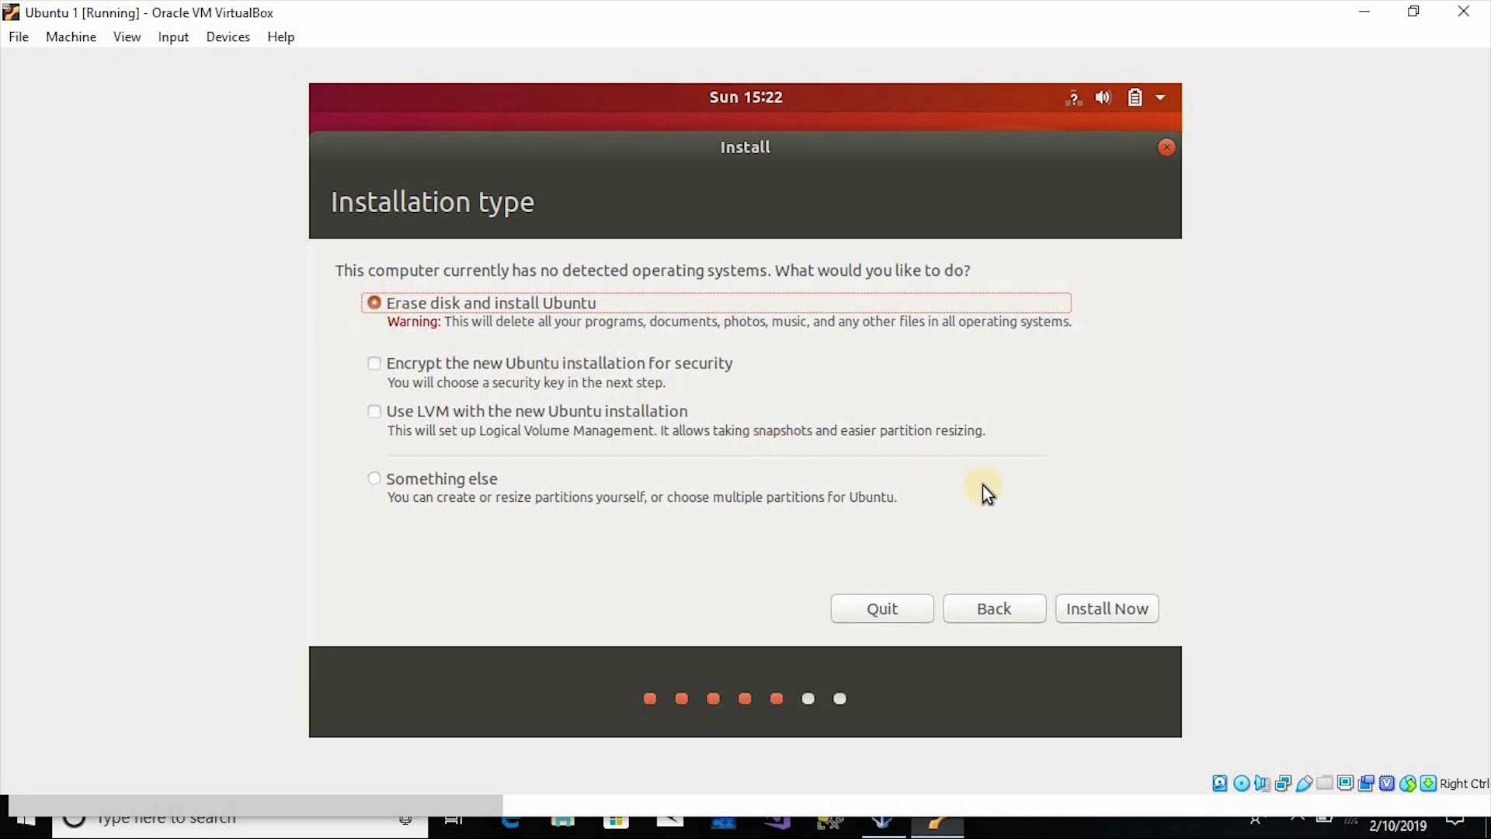
pyautogui.click(1109, 610)
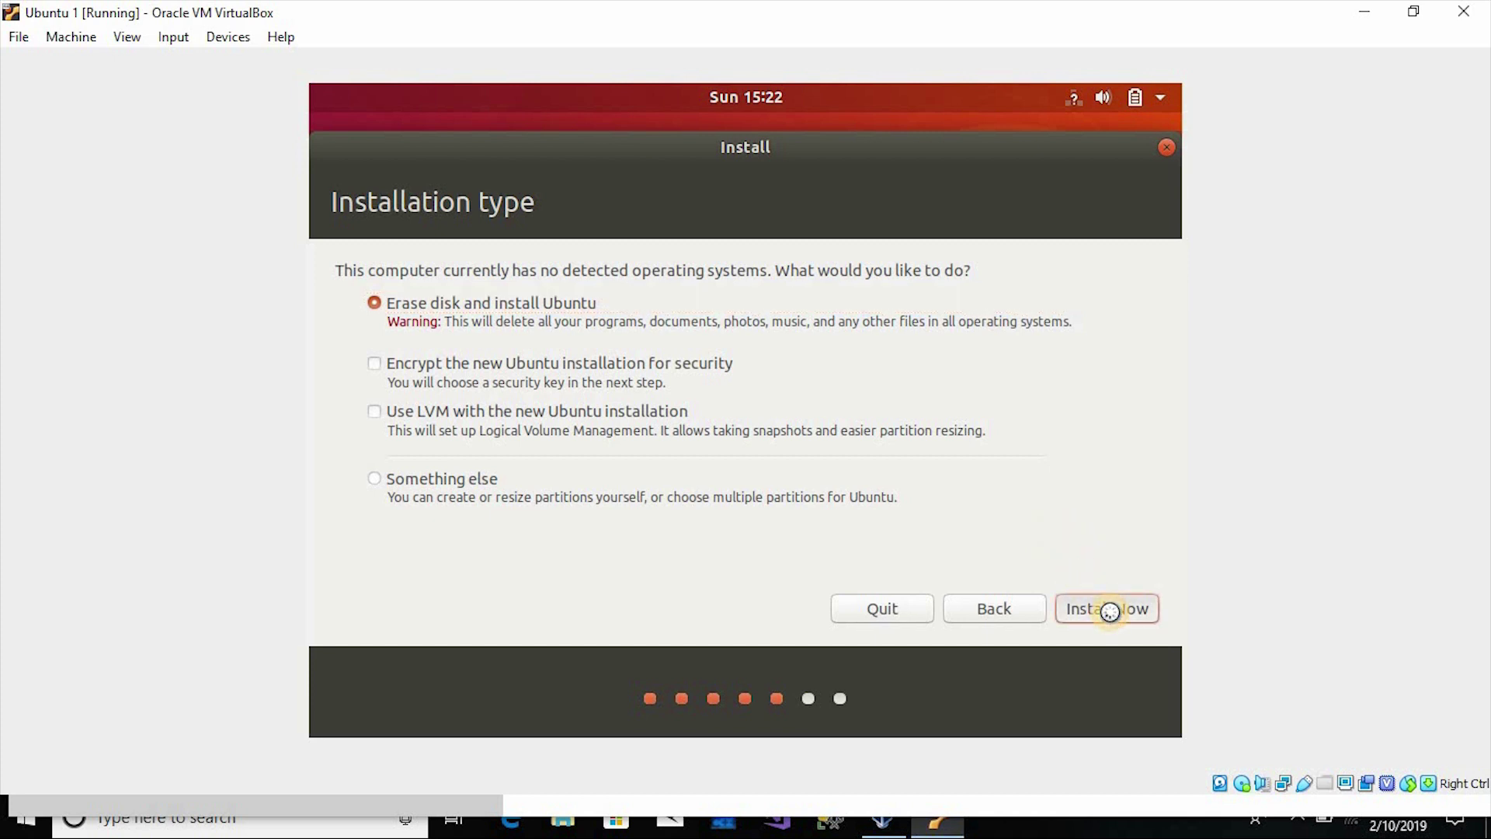
pyautogui.click(1120, 545)
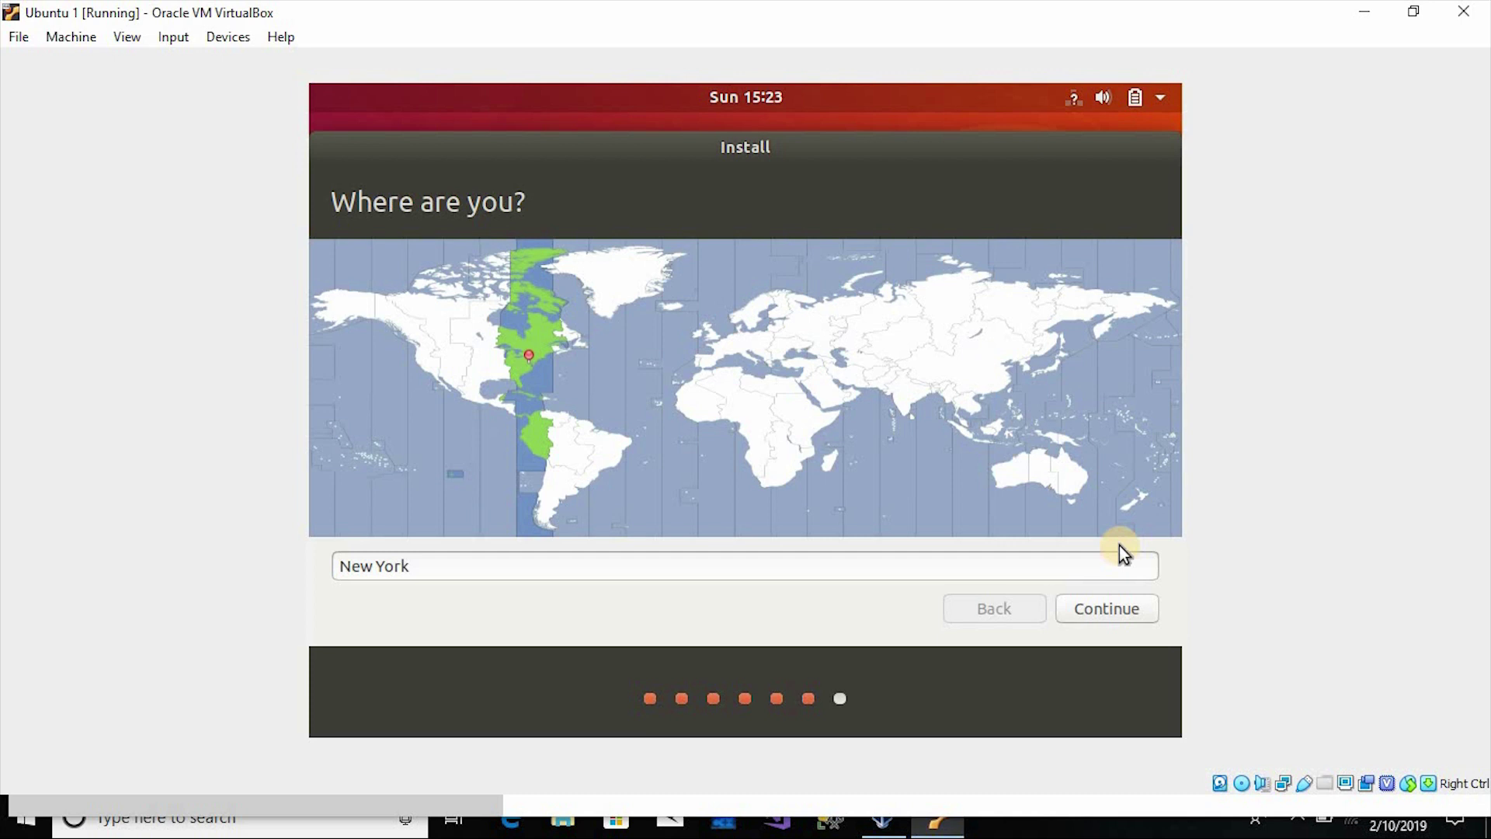
# Set the installation's location to Pakistan Time and proceed to the user account details.
pyautogui.click(951, 573)
pyautogui.hotkey('ctrl', 'a')
pyautogui.write('Pakistan')
pyautogui.press('Return')
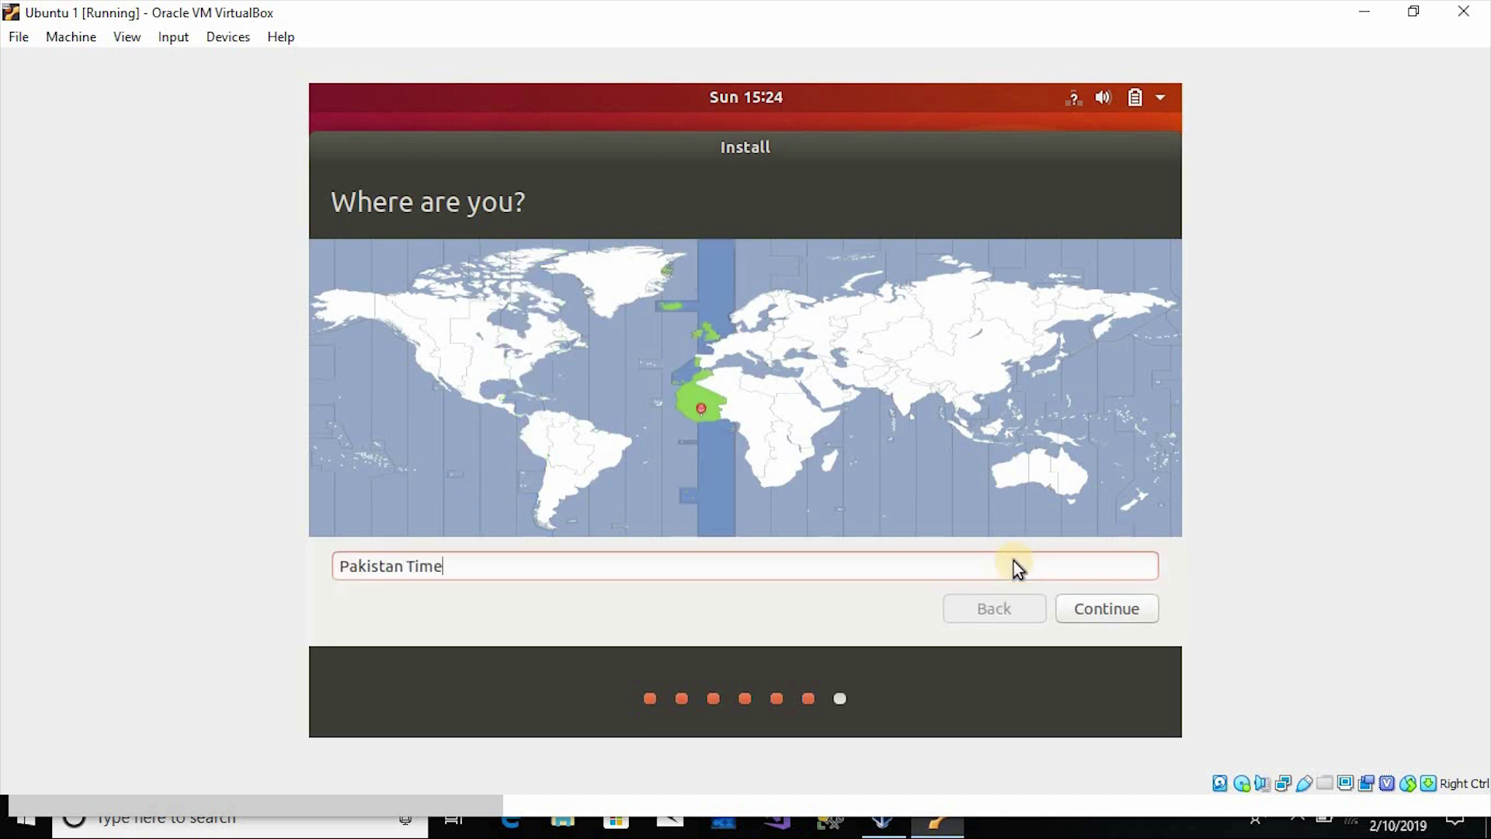
pyautogui.click(1100, 614)
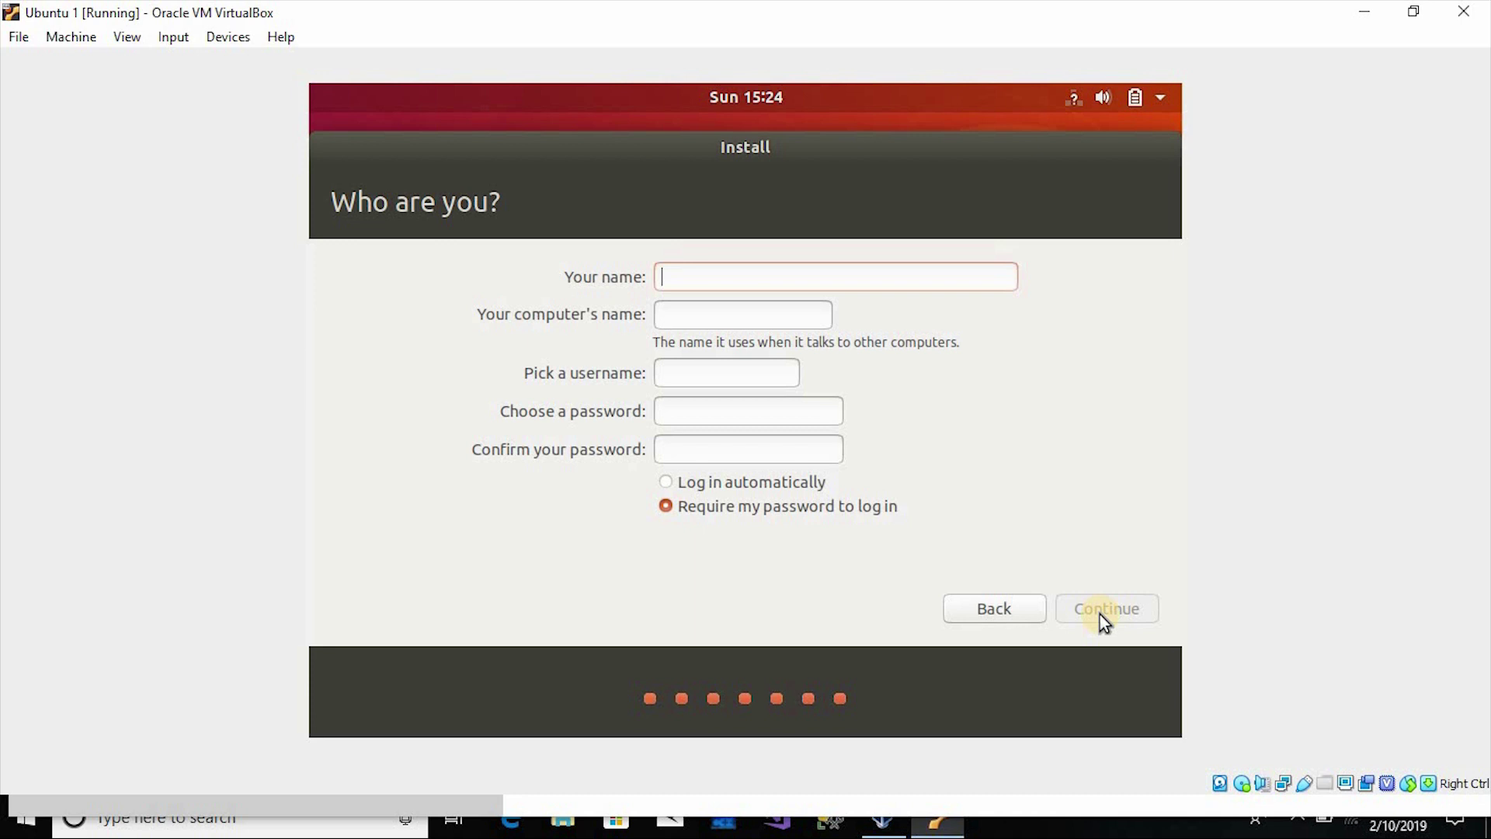
# Enter the user's name for the account and replace the suggested computer name with that same name.
pyautogui.write('Hasin')
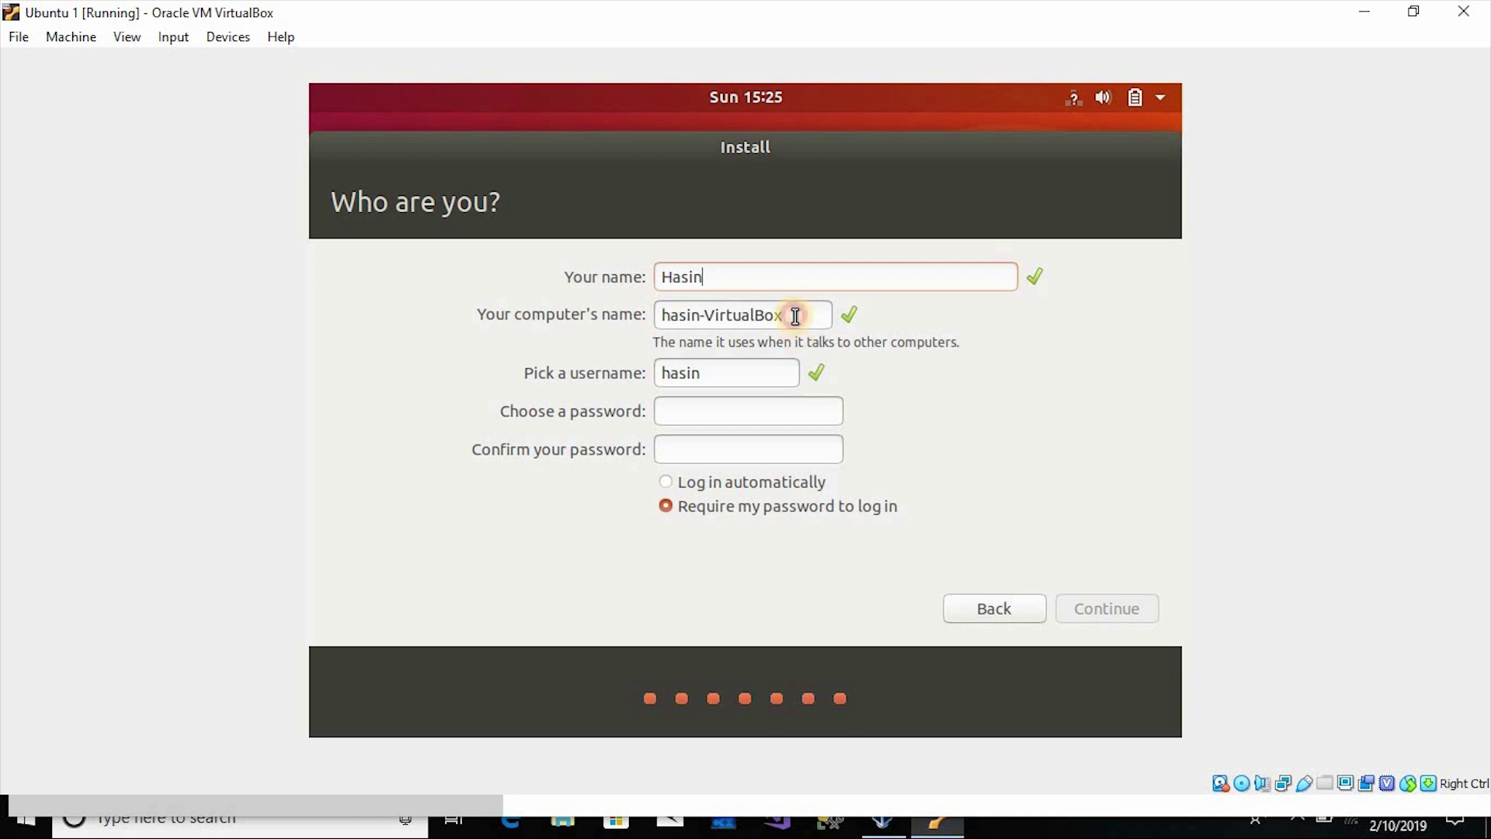
pyautogui.moveTo(791, 315); pyautogui.dragTo(673, 316)
pyautogui.doubleClick(740, 323)
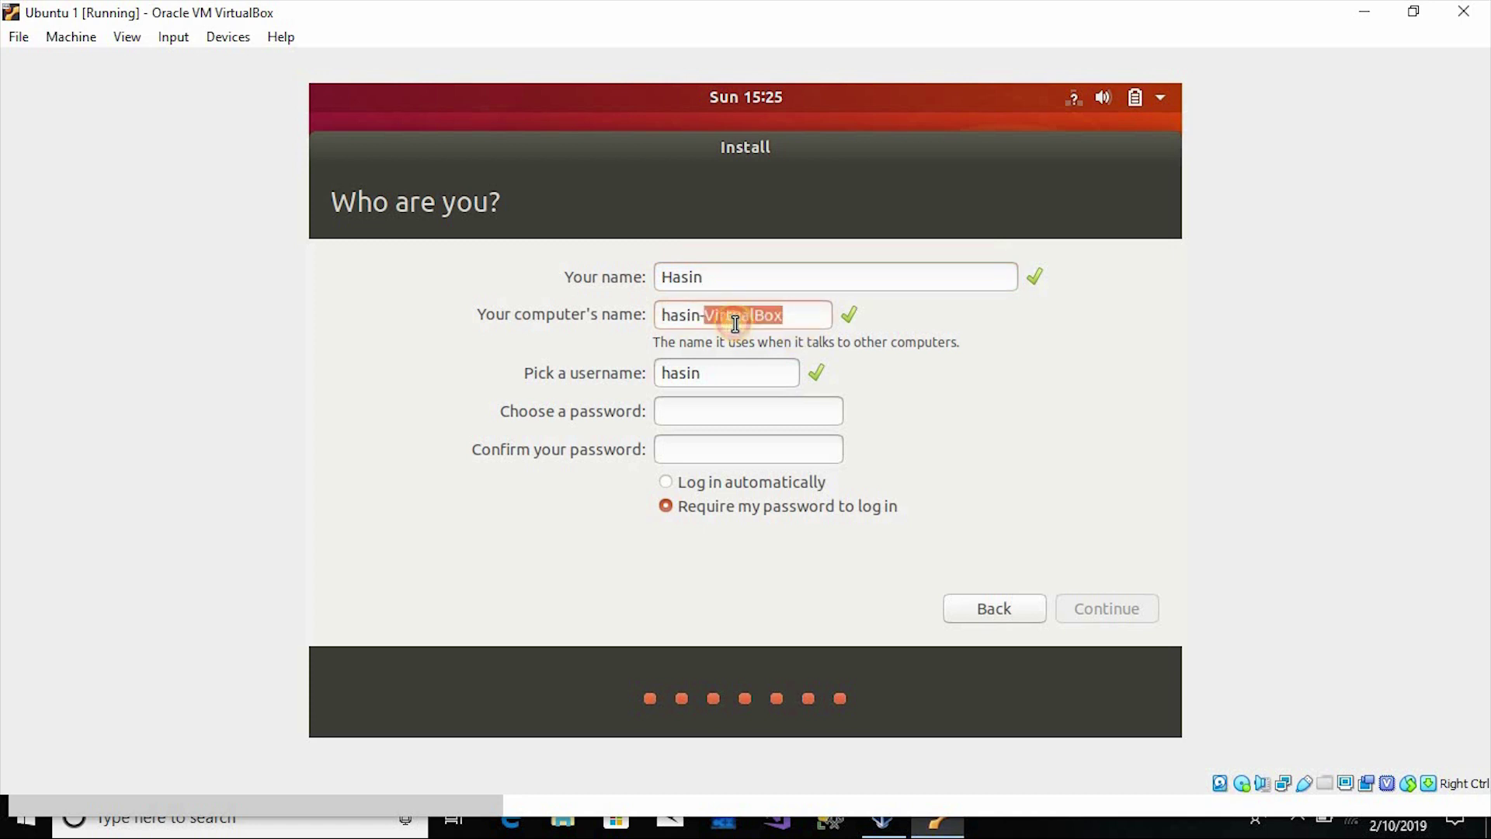
pyautogui.press('BackSpace')
pyautogui.press('BackSpace')
pyautogui.press('BackSpace')
pyautogui.press('BackSpace')
pyautogui.press('BackSpace')
pyautogui.press('BackSpace')
pyautogui.press('BackSpace')
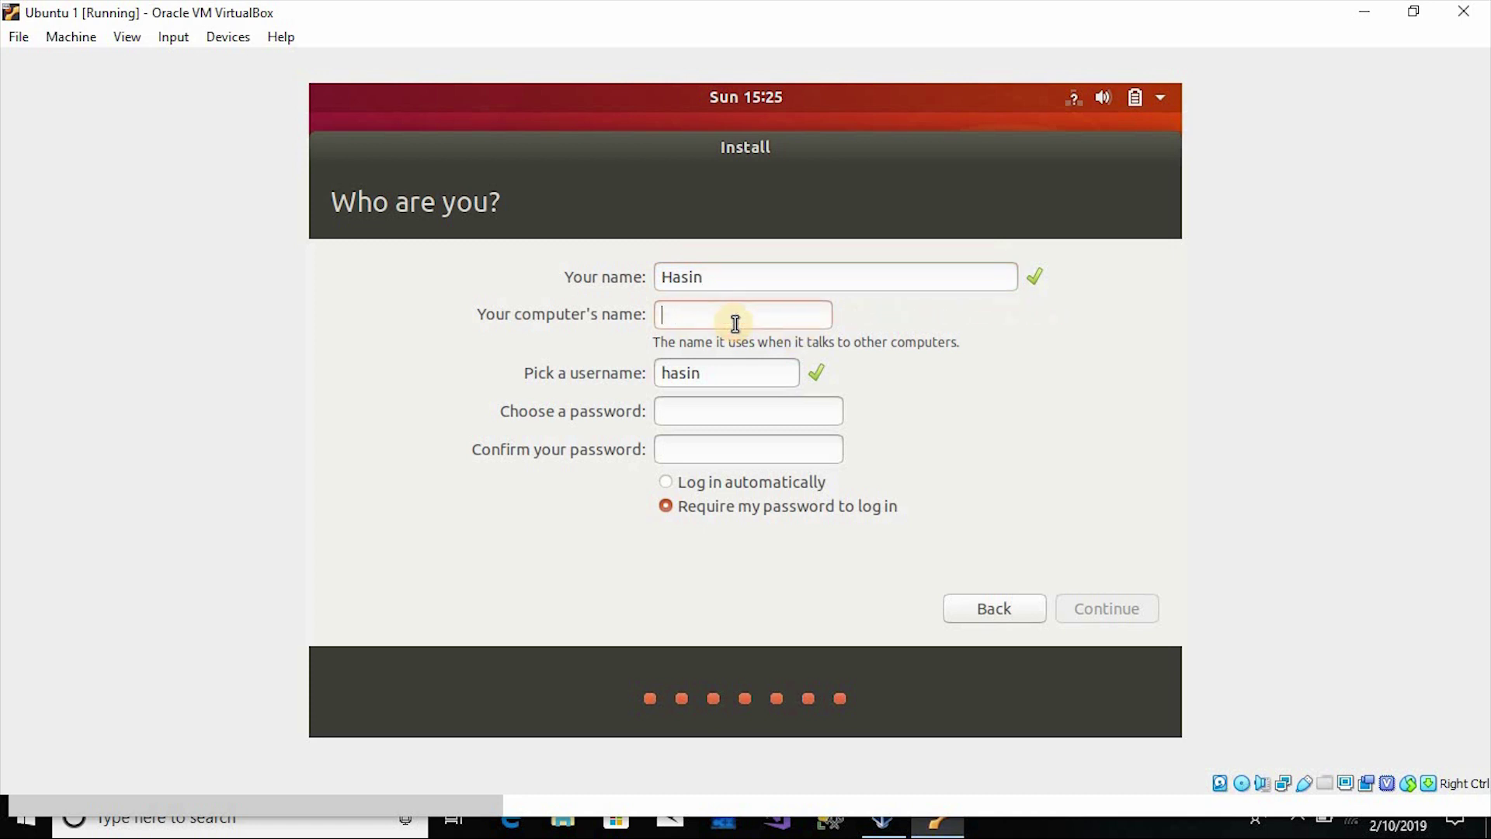
pyautogui.write('Hasin')
# Enter and confirm the account password, keep the password requirement at login, and continue the installation.
pyautogui.click(723, 412)
pyautogui.write('***')
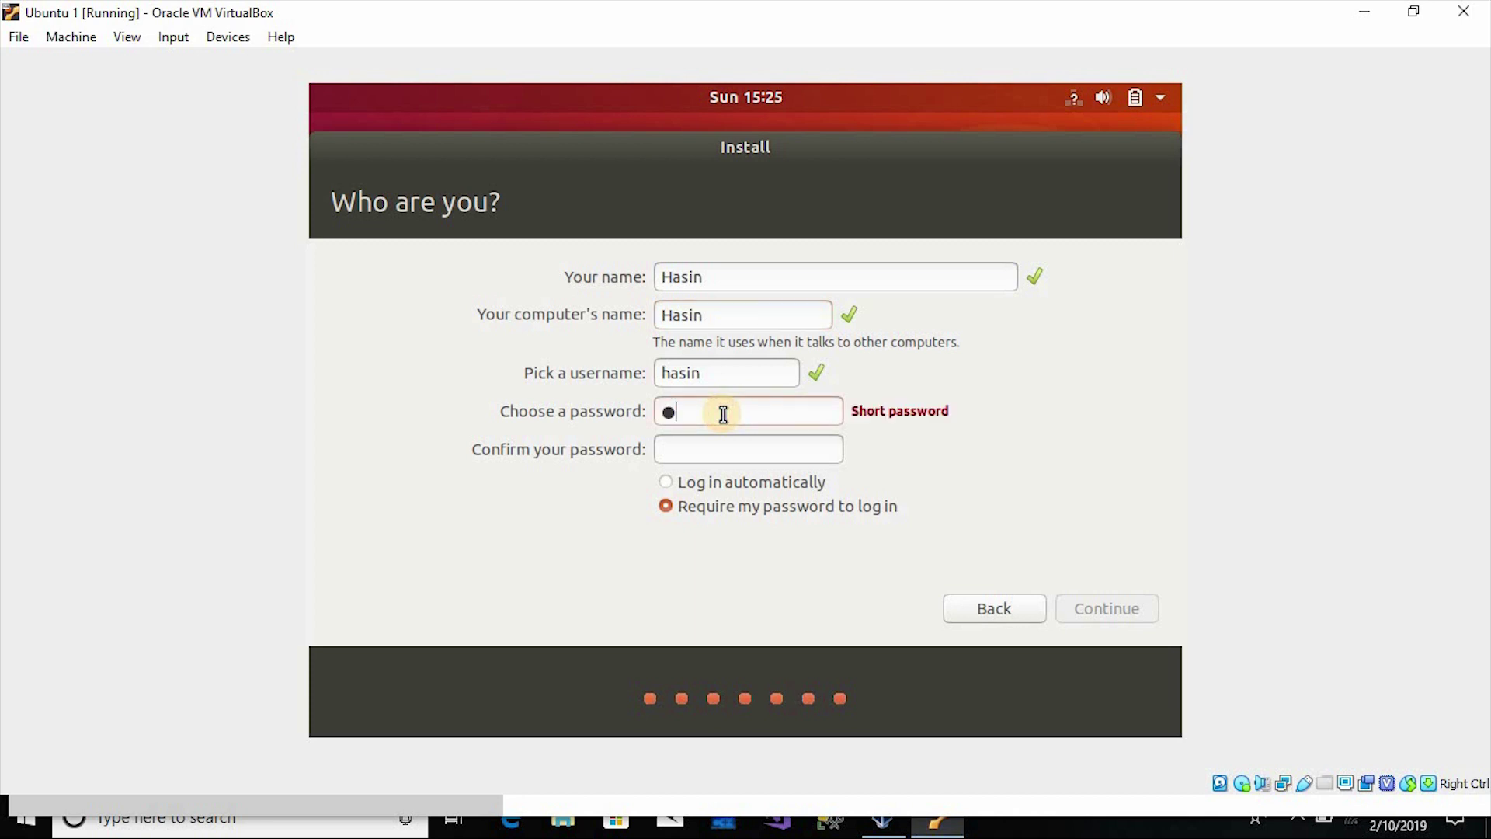
pyautogui.write('**********')
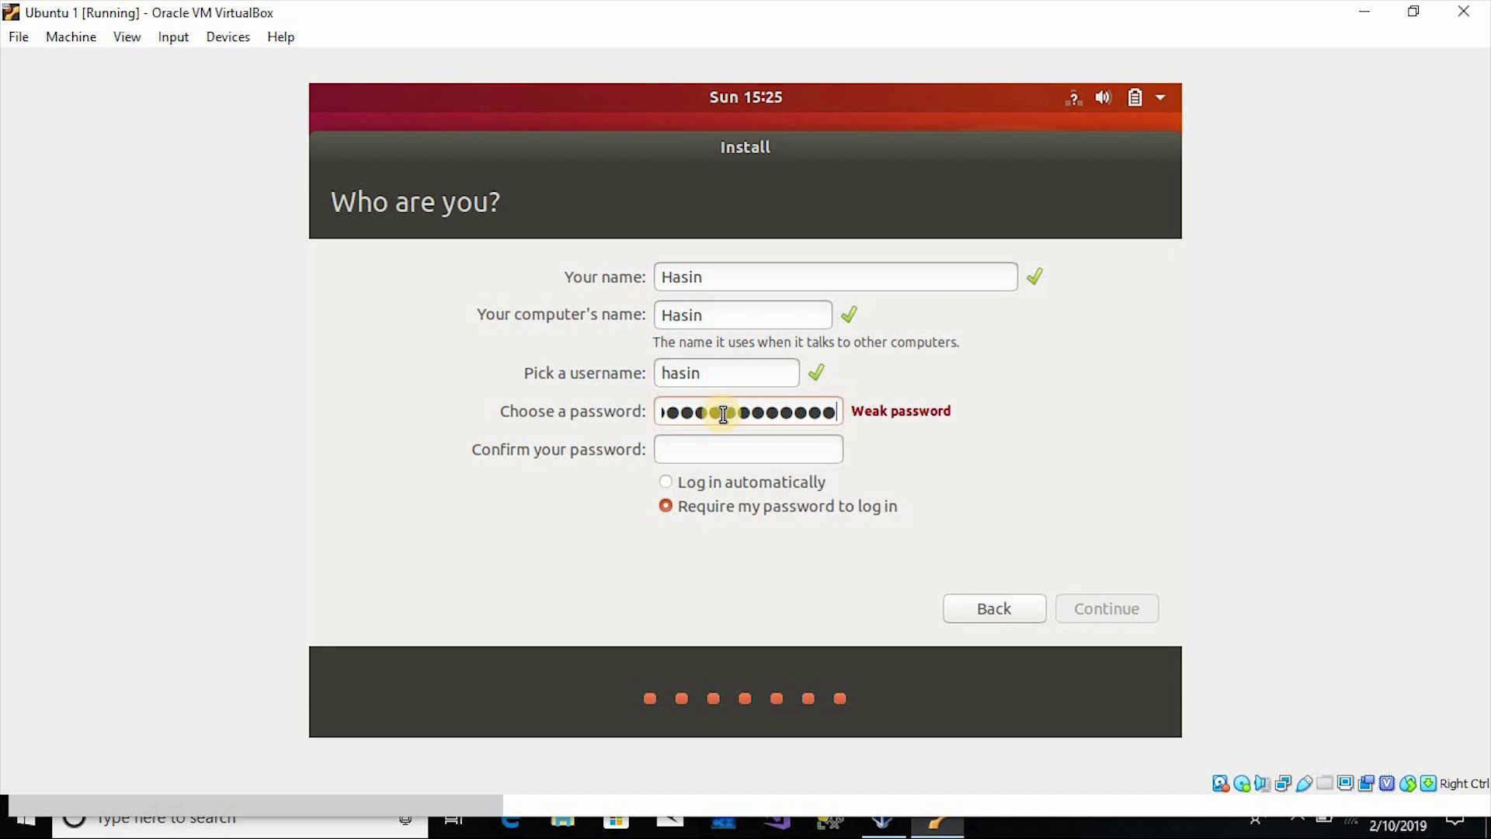
pyautogui.write('*')
pyautogui.click(715, 456)
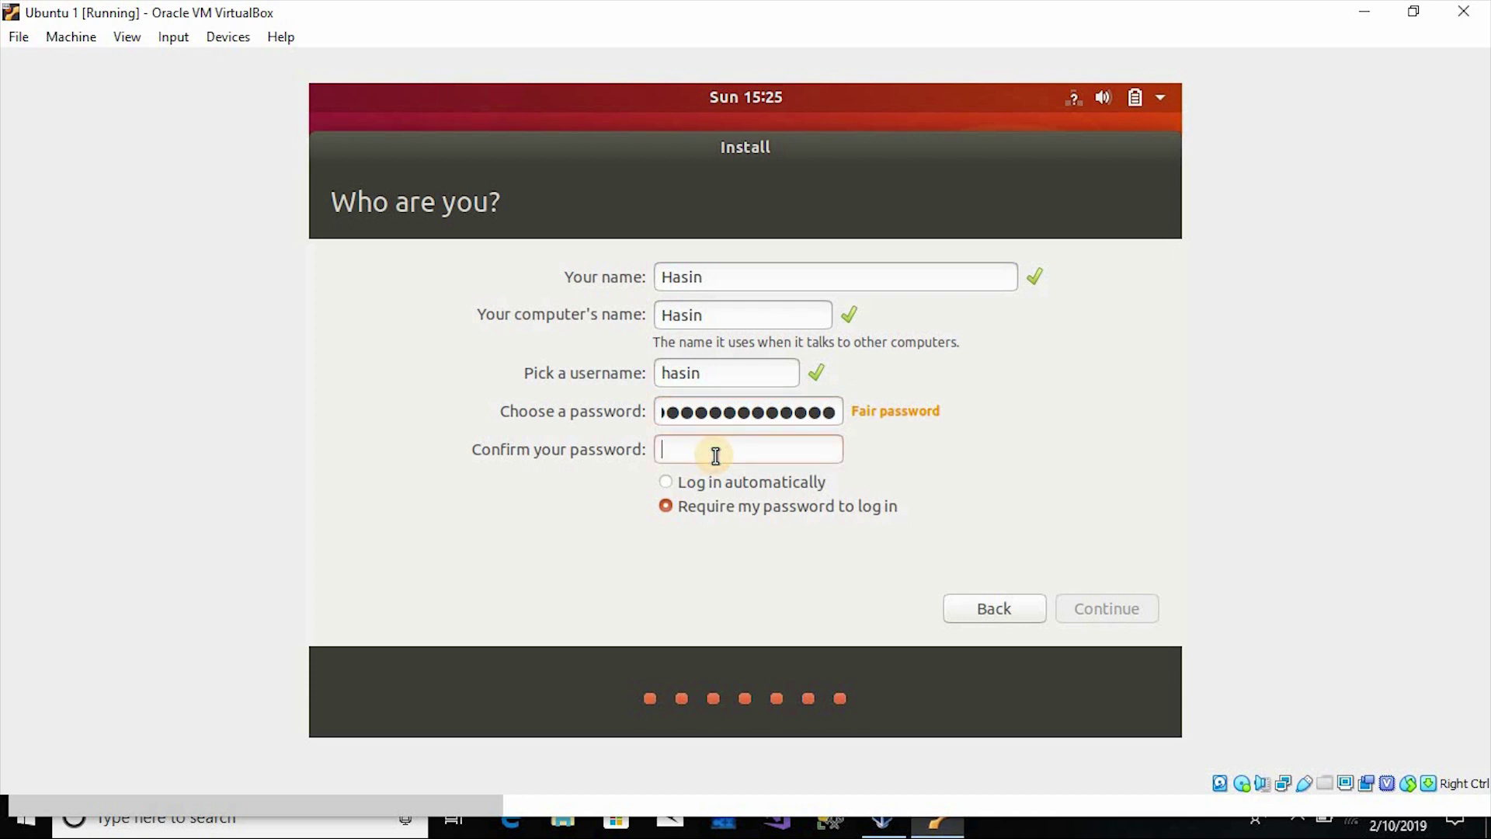
pyautogui.write('**************')
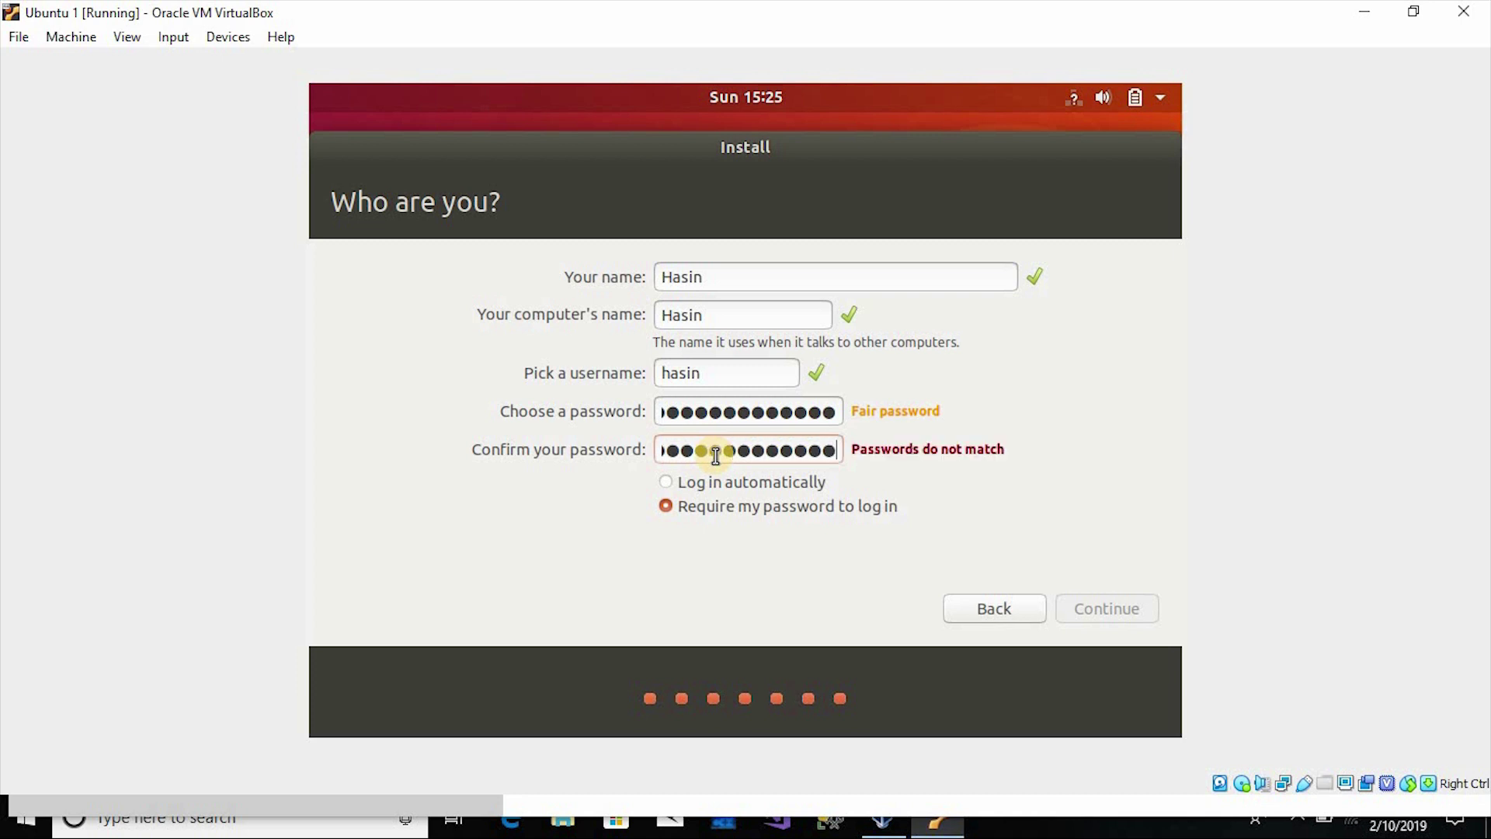
pyautogui.write('*')
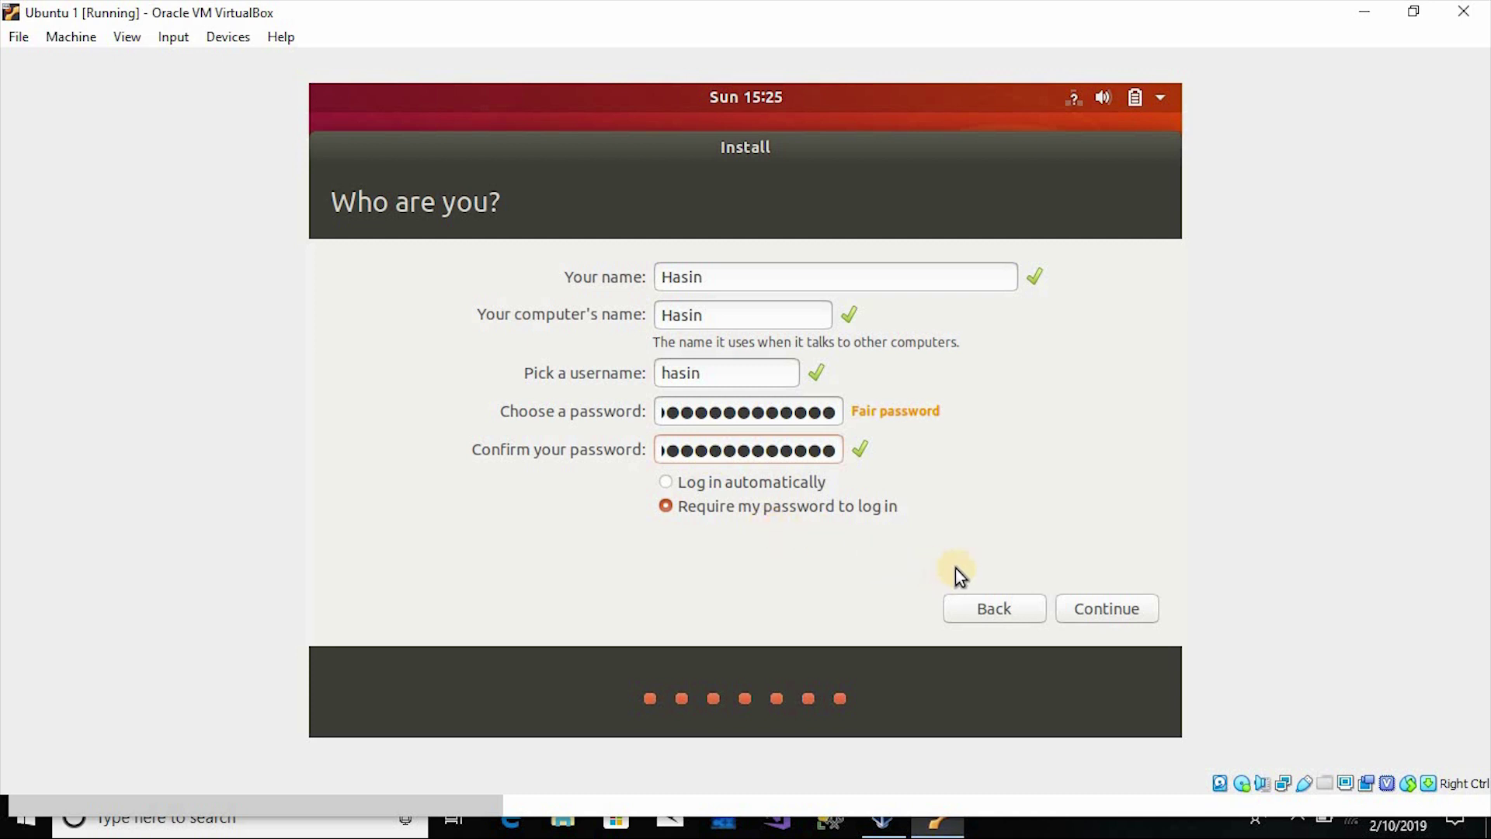
pyautogui.click(1114, 606)
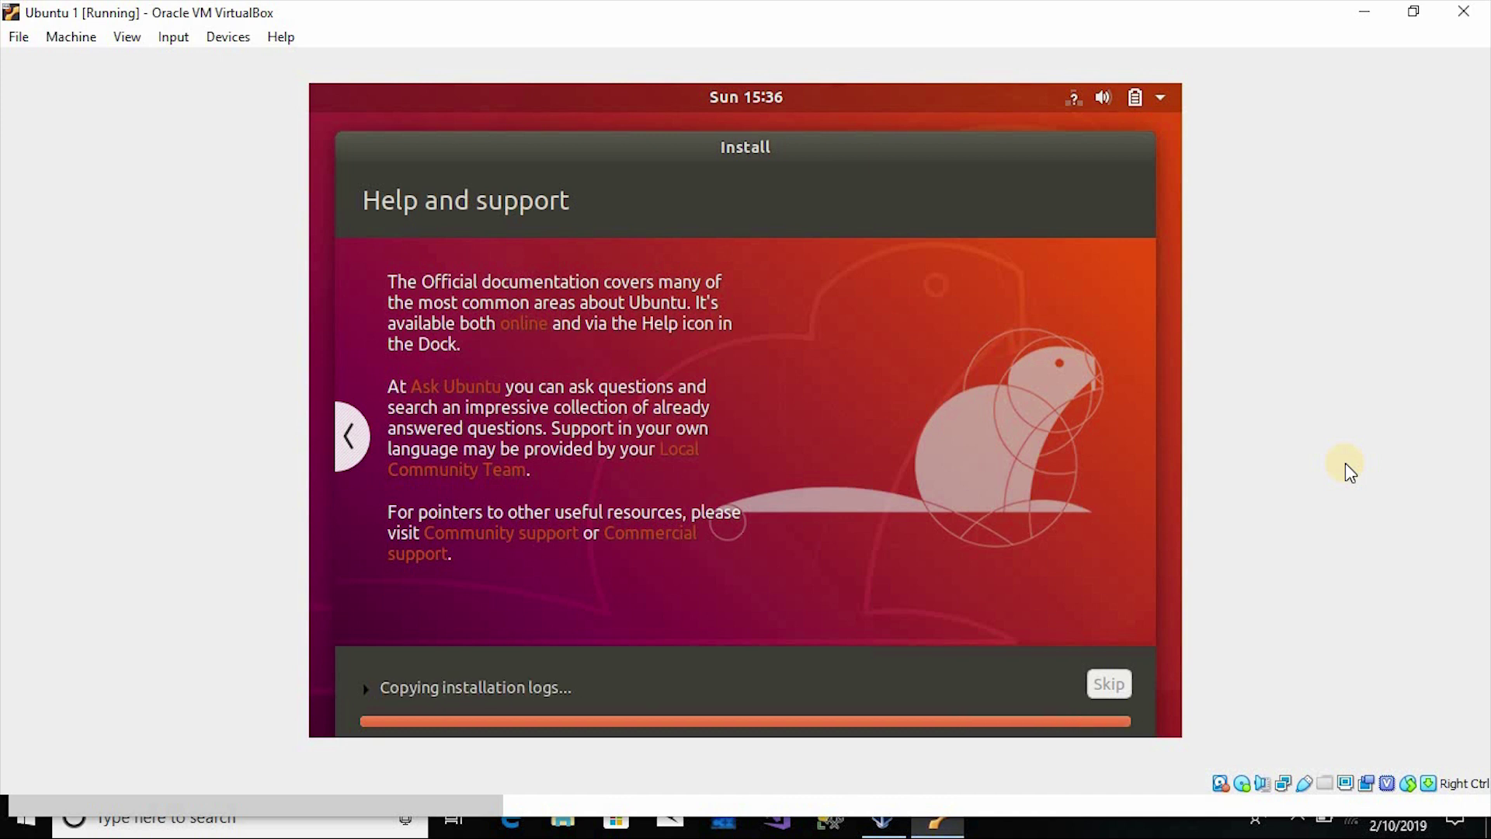
# Restart the virtual machine once the installation completes and sign in to Ubuntu with the account password.
pyautogui.click(1073, 493)
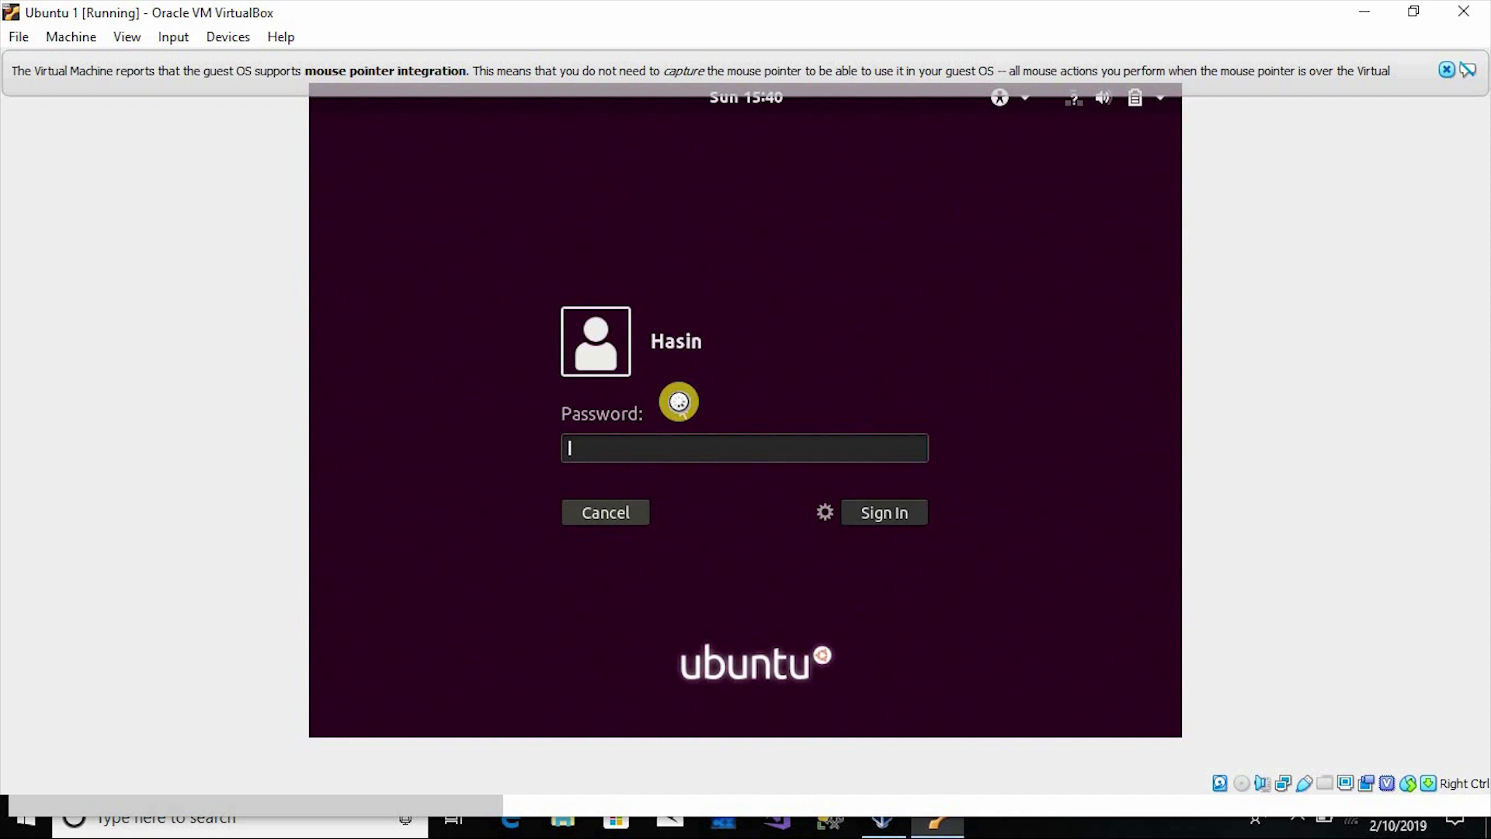
pyautogui.write('•••••')
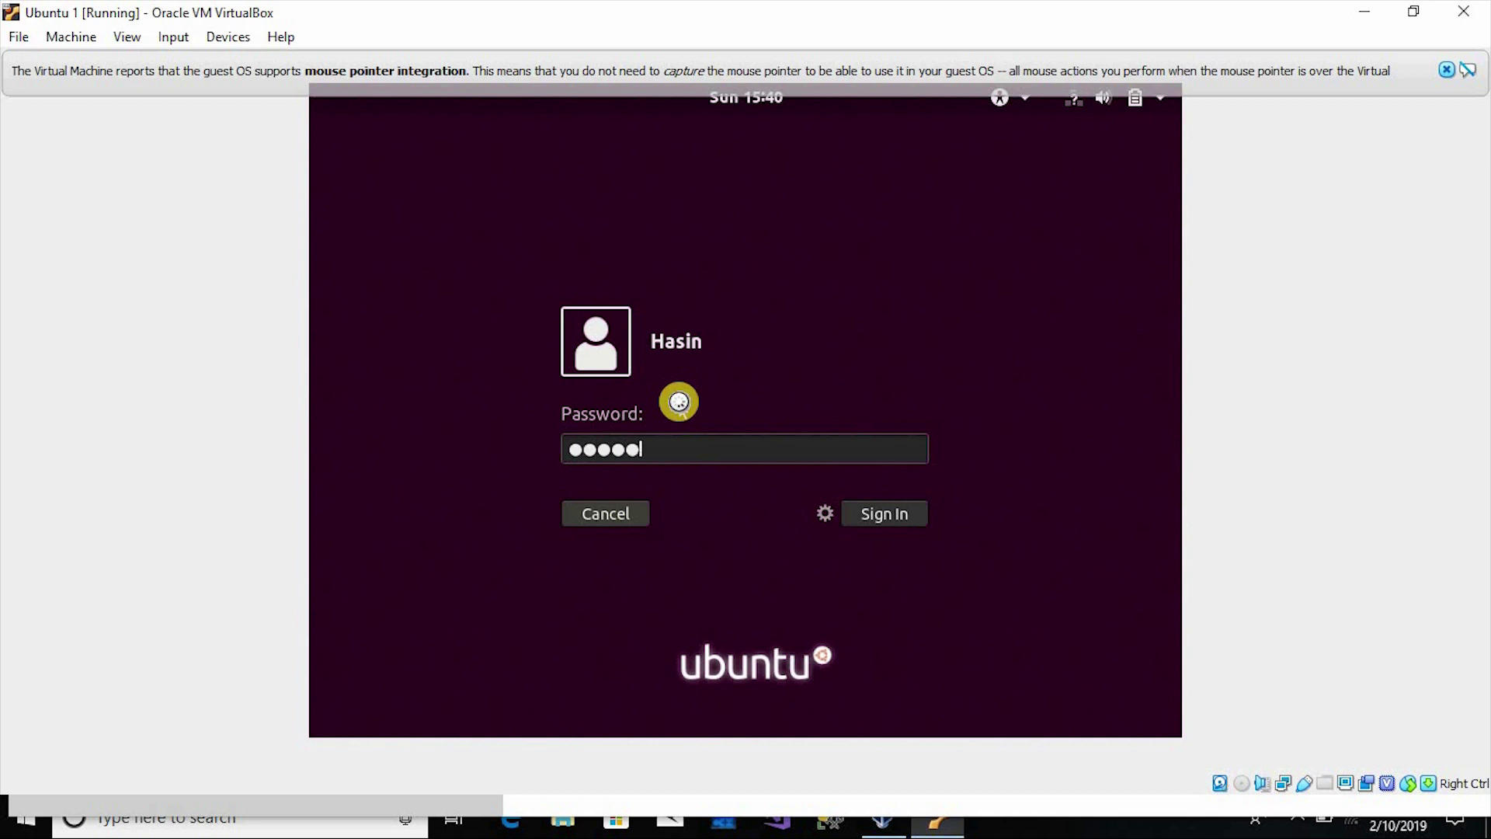
pyautogui.write('•••••••••')
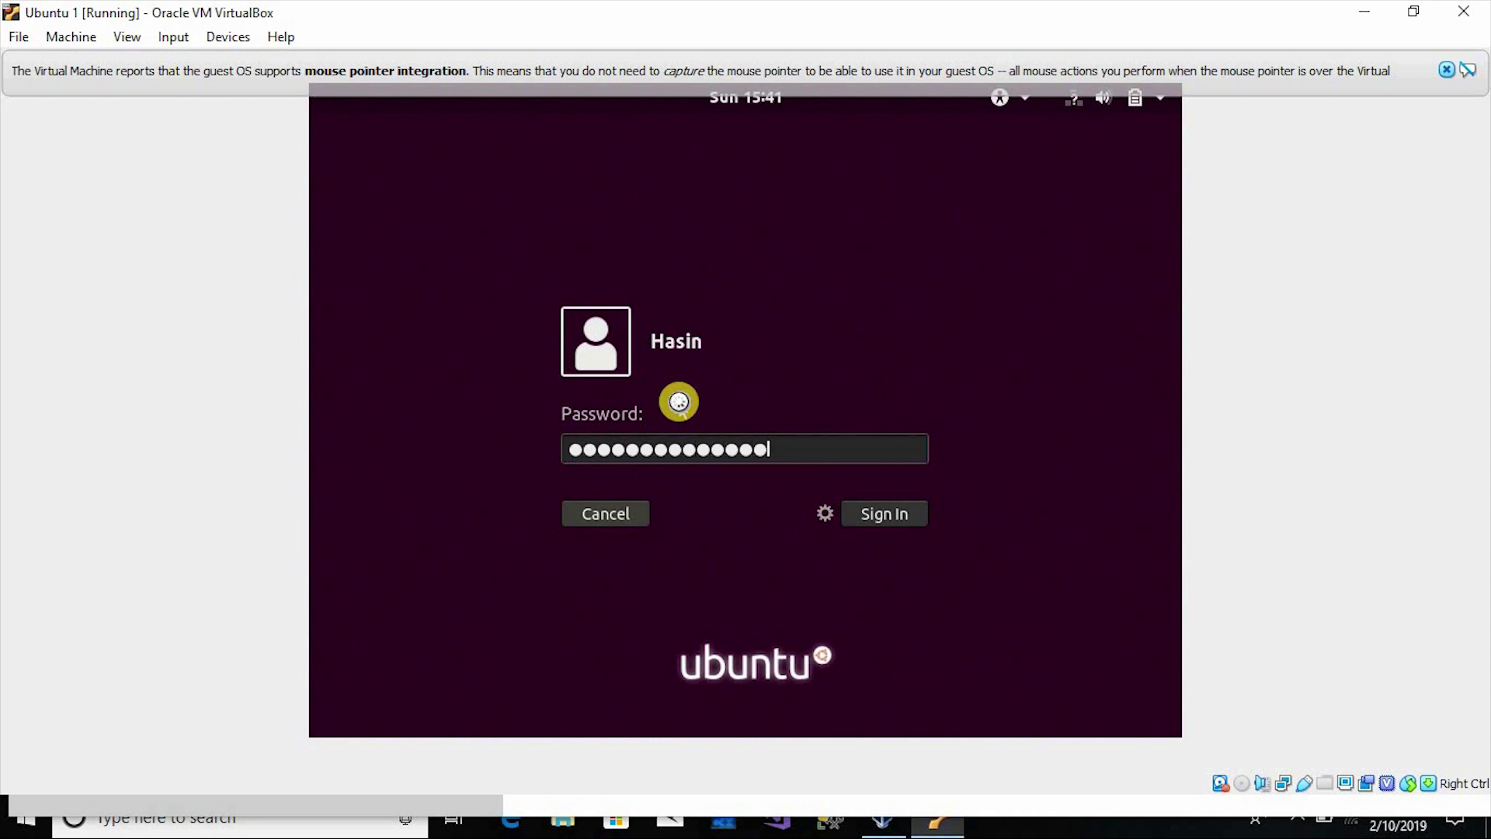
pyautogui.write('•')
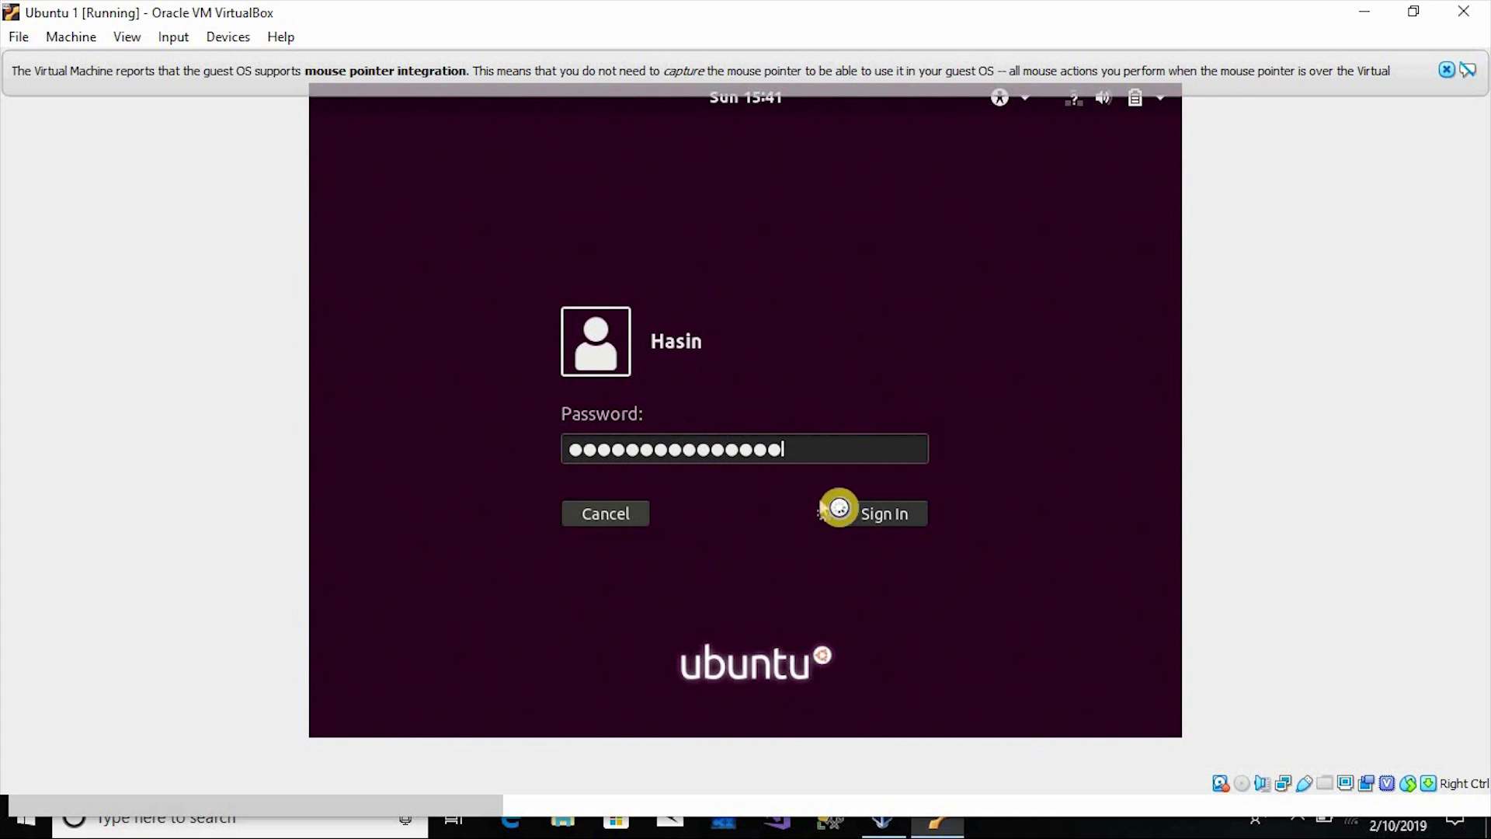
pyautogui.click(871, 515)
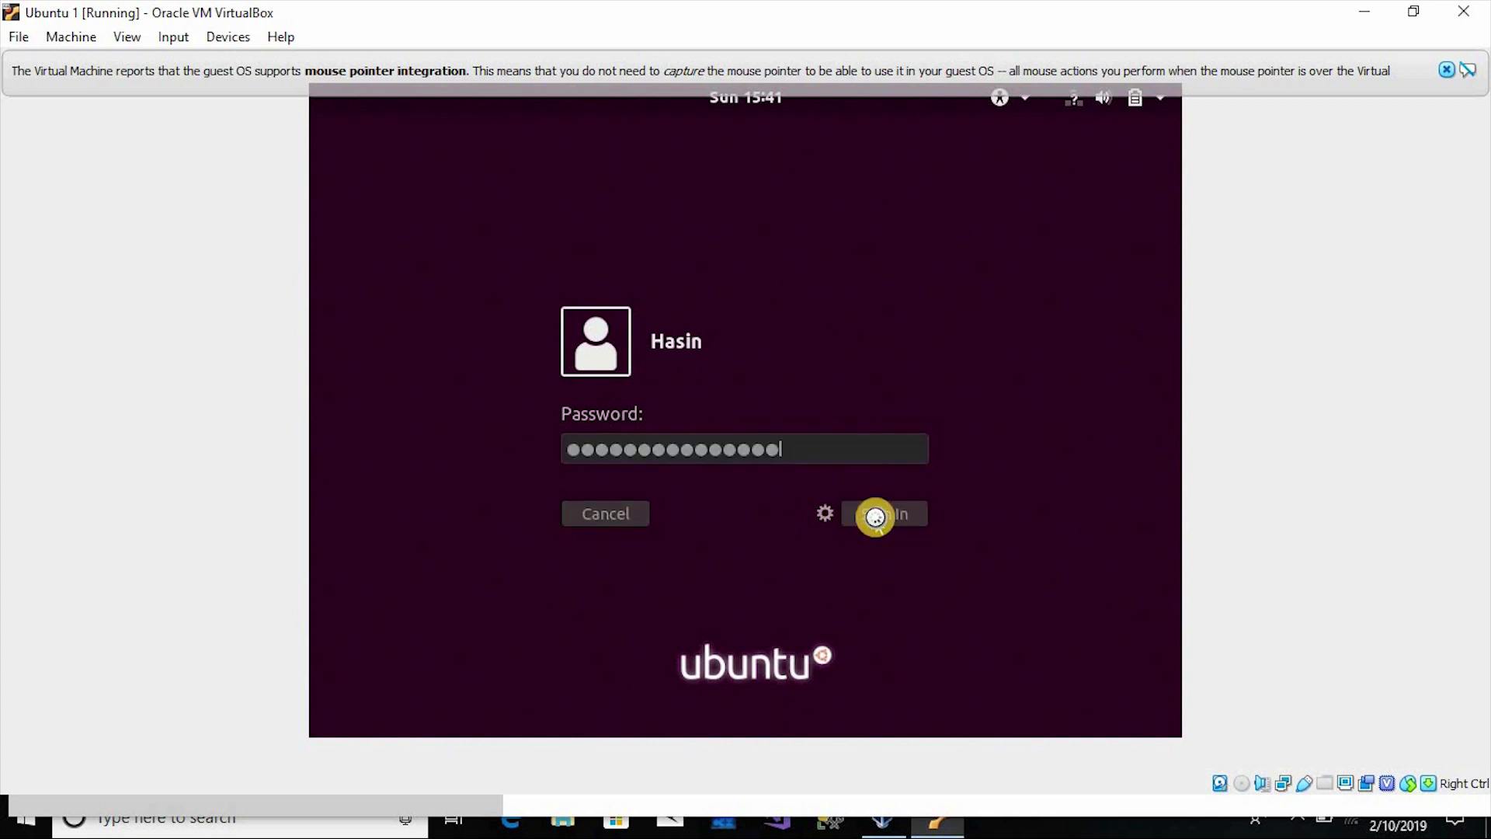